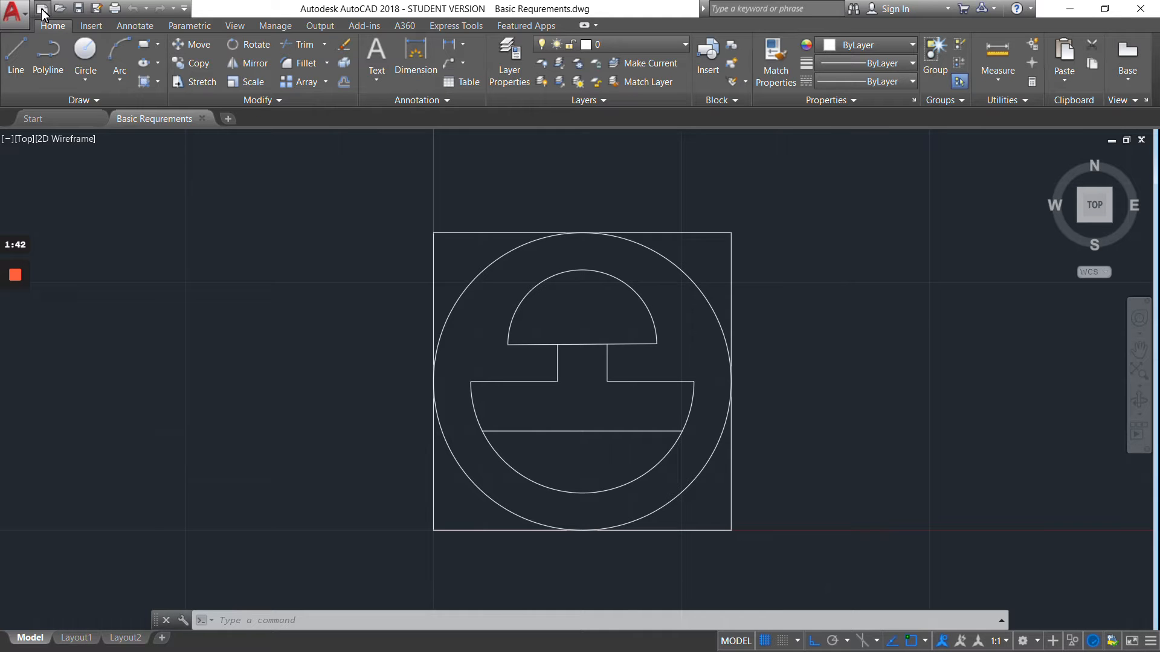
Step: Create a new drawing from the acad.dwt template
left_click(42, 9)
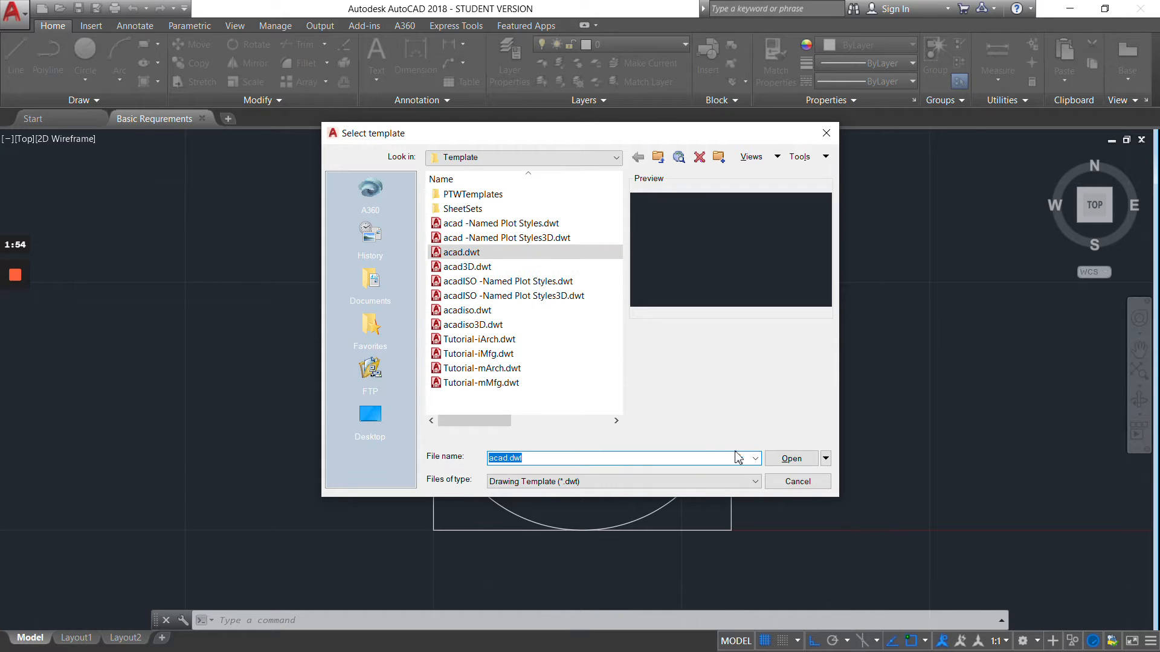
left_click(790, 460)
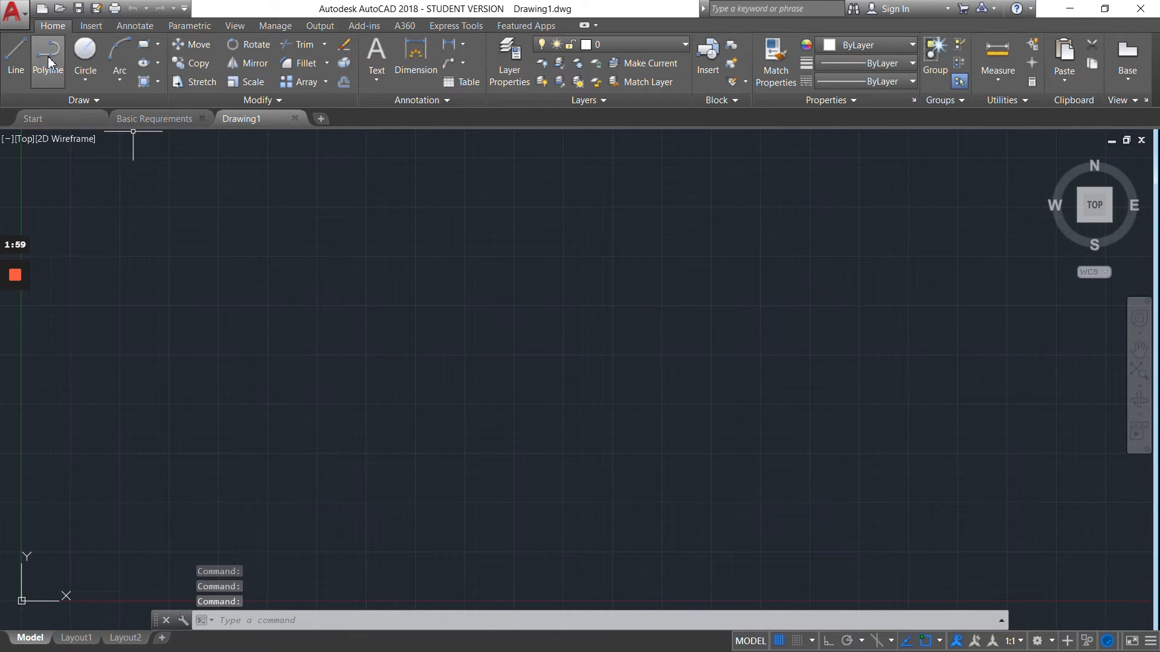
left_click(20, 18)
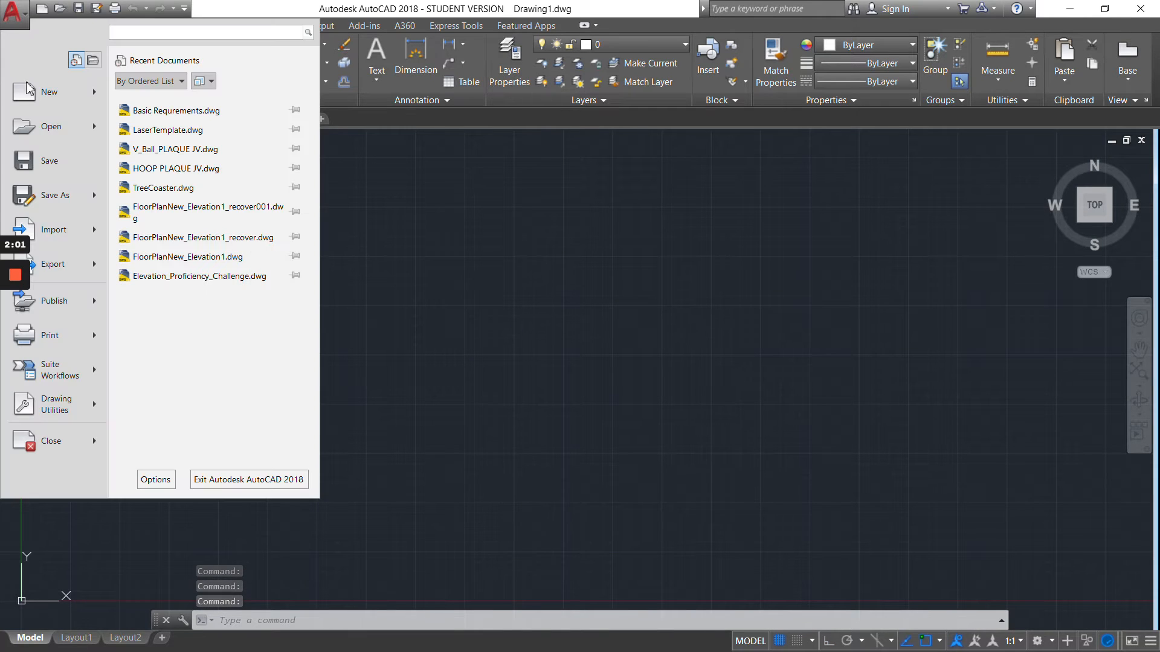
mouse_move(66, 297)
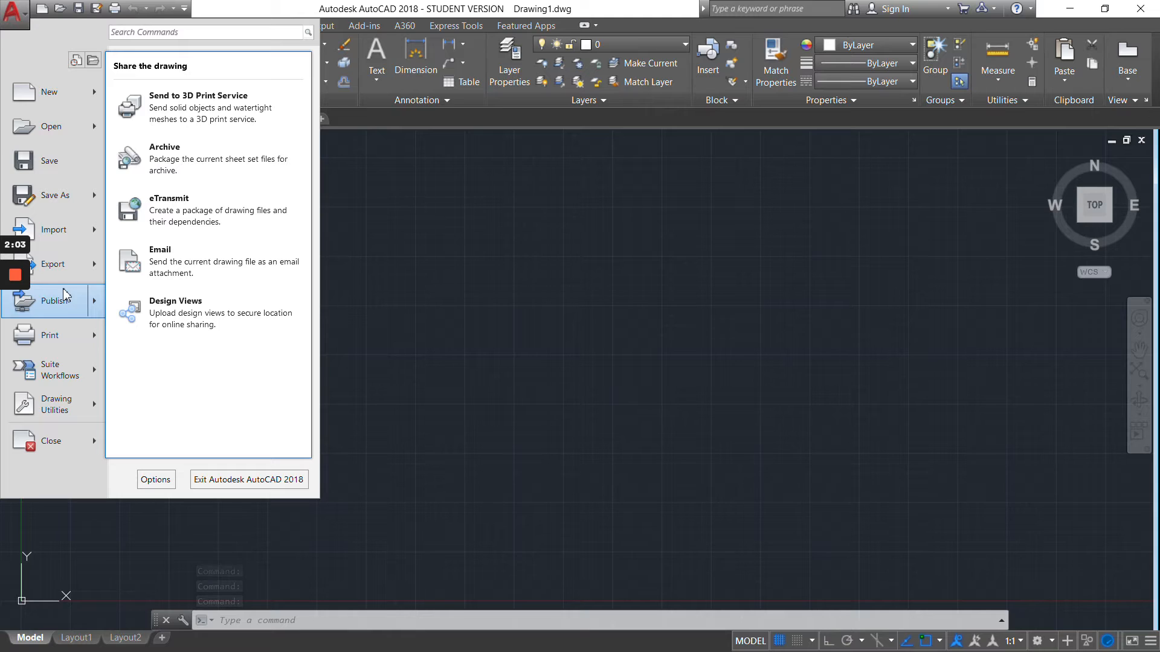
left_click(560, 394)
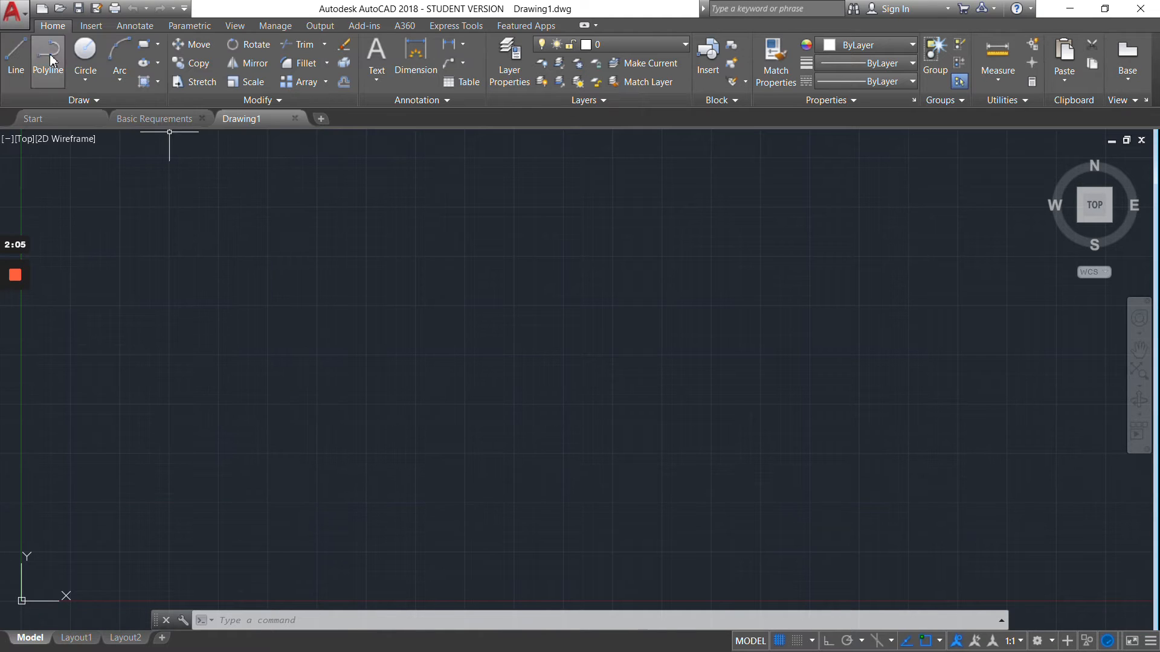
Step: Review the drawing units and accept decimal length with inches as the insertion scale
left_click(24, 23)
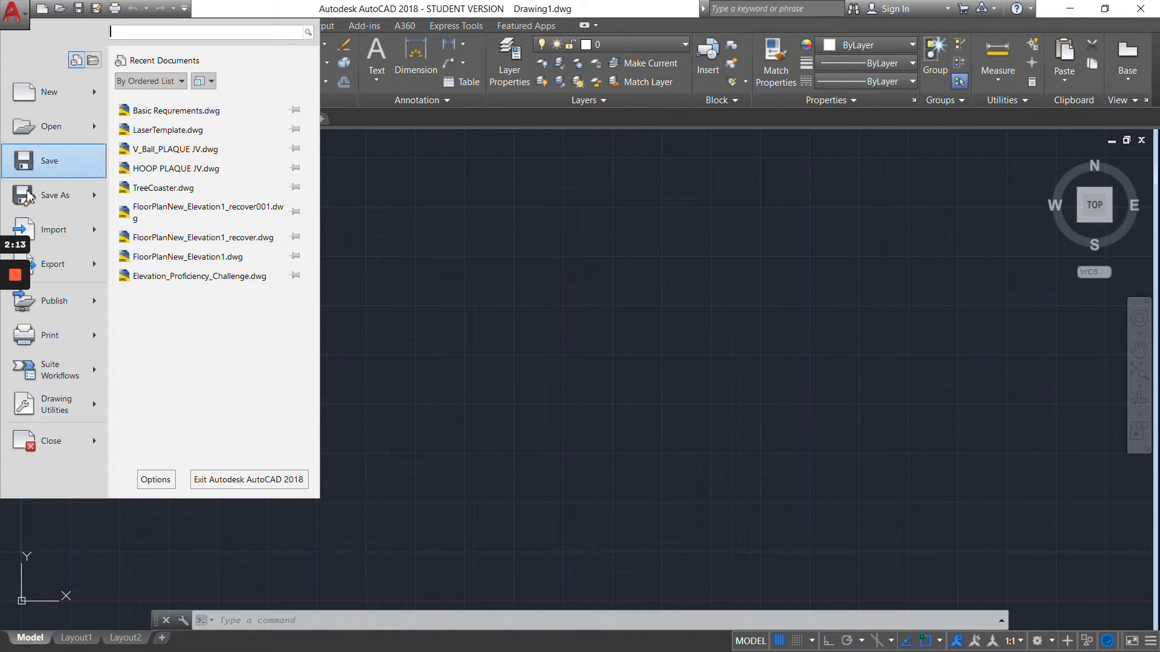
mouse_move(56, 406)
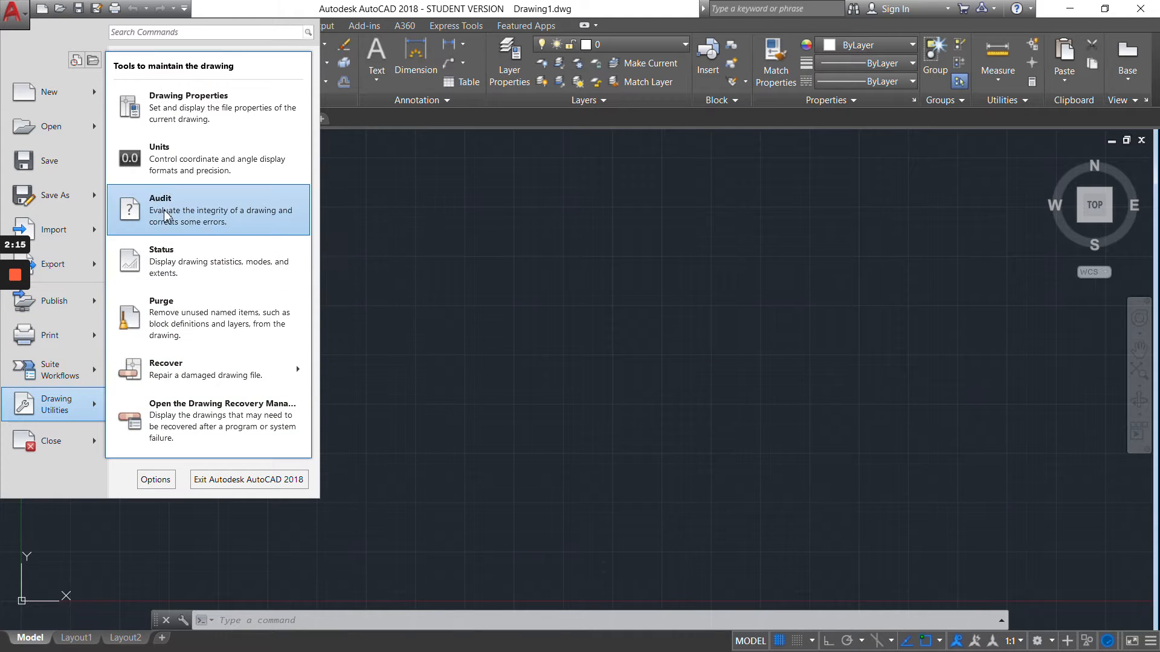
left_click(162, 161)
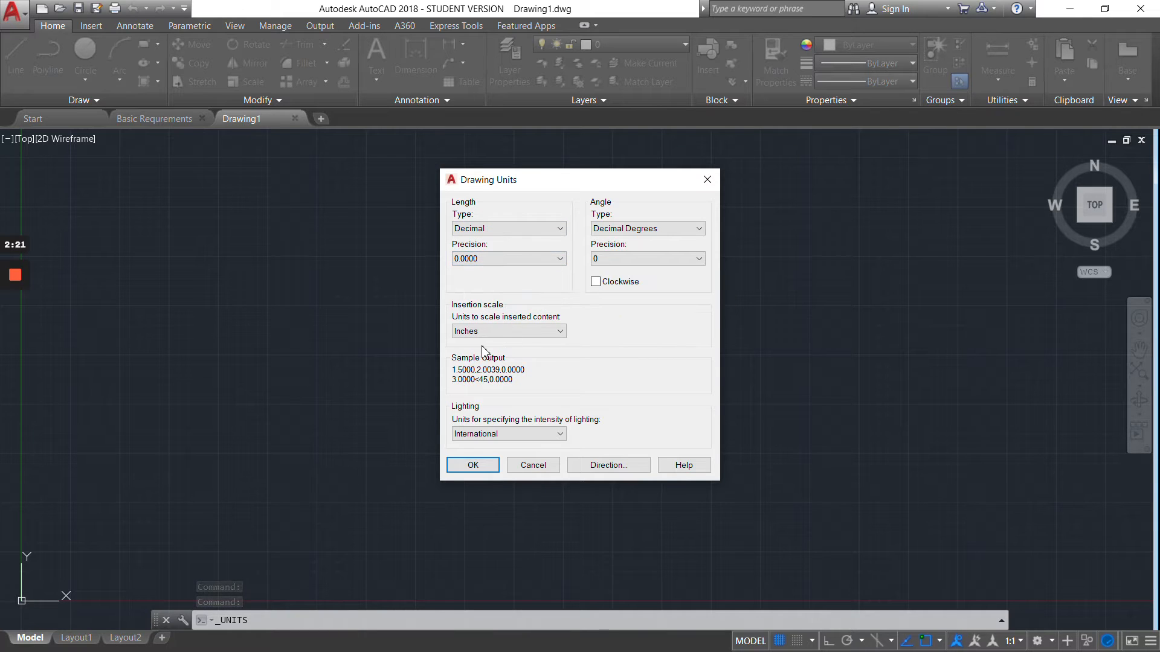
left_click(473, 465)
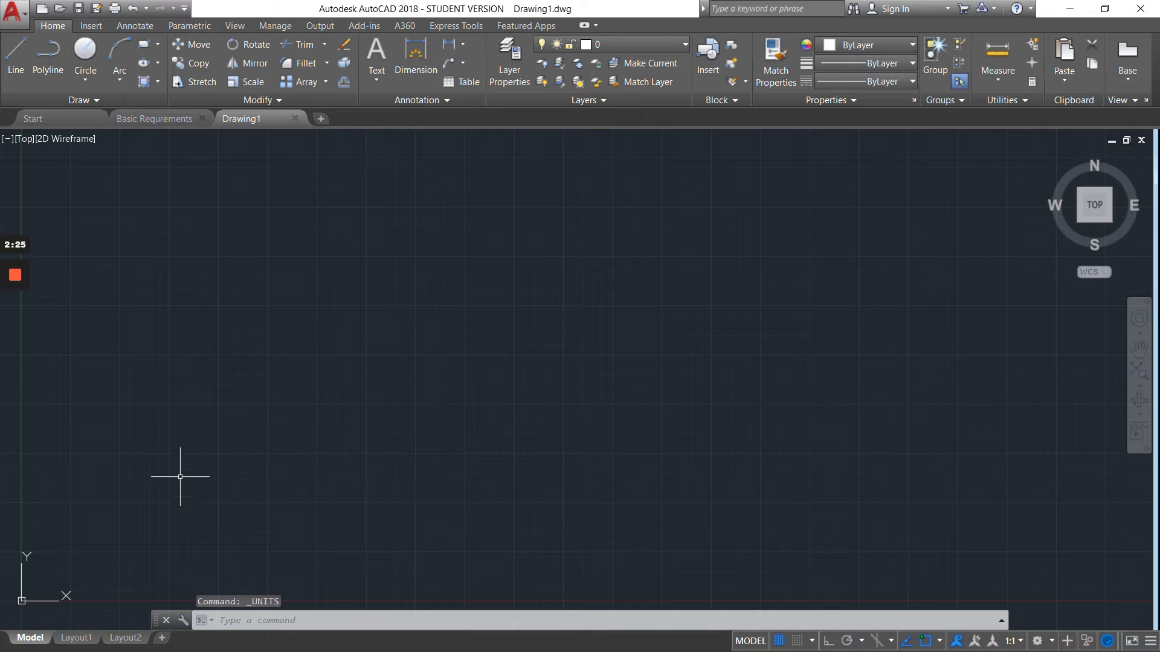
Step: Turn off the UCS icon at the drawing origin
middle_click_drag(93, 544, 253, 420)
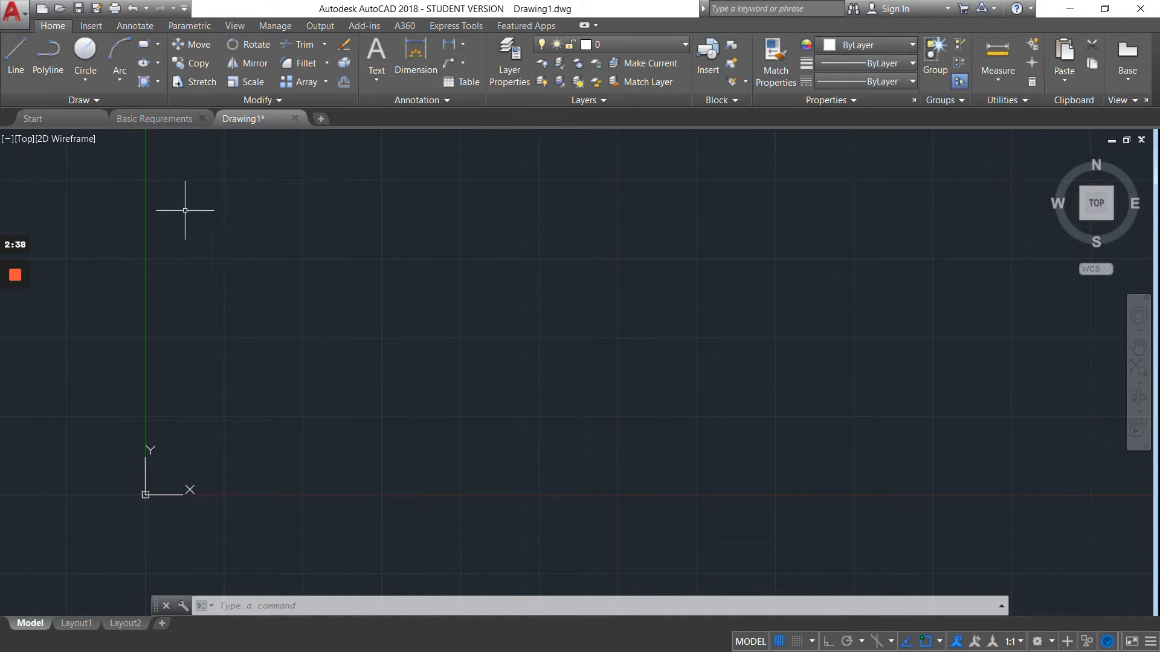
left_click(236, 29)
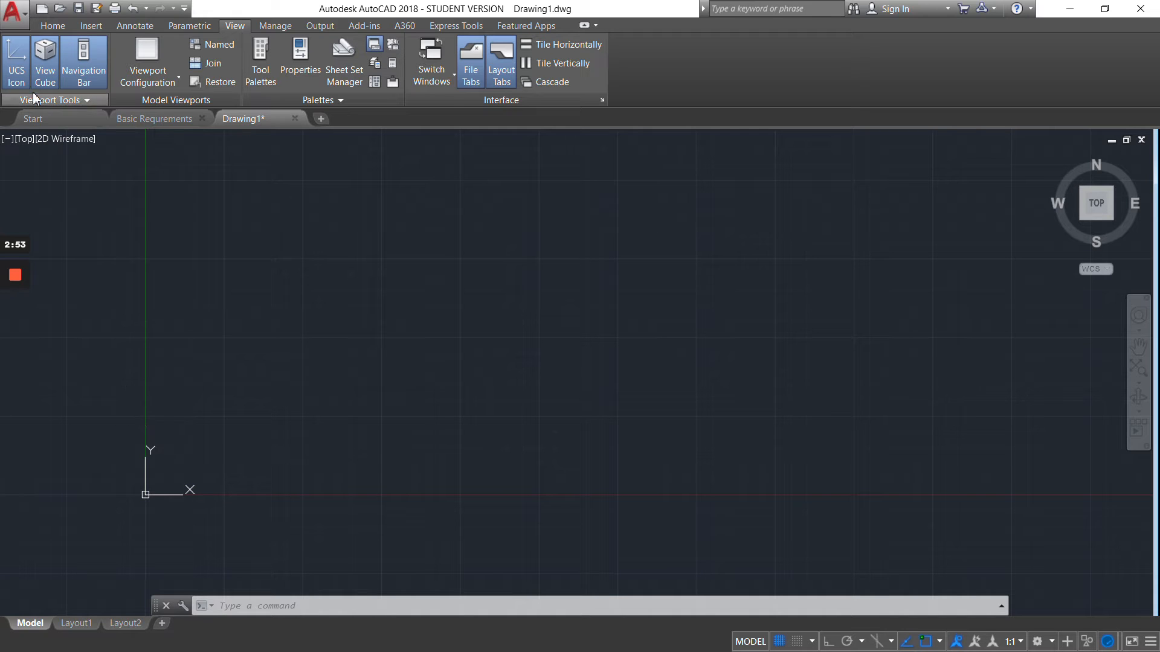
left_click(19, 73)
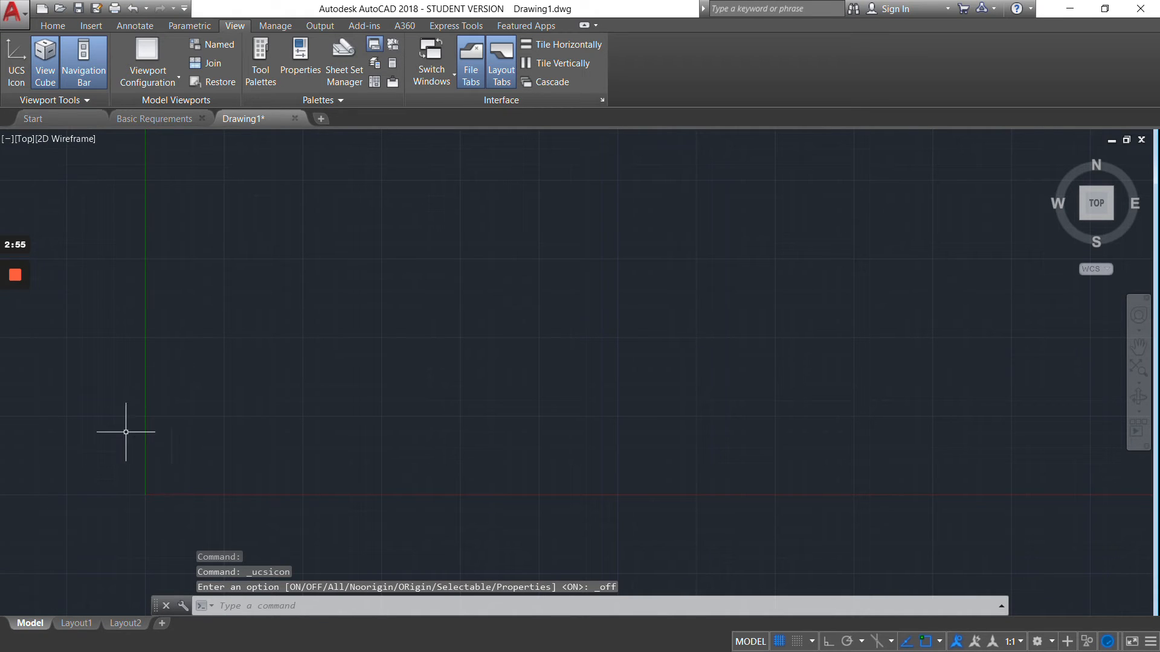
Step: Start a line at the origin 0,0 and, with Ortho turned on, draw it 3 inches straight up
scroll(145, 482, "up", 2)
mouse_move(145, 482)
middle_mouse_down()
mouse_move(166, 425)
mouse_move(199, 396)
middle_mouse_up()
scroll(199, 396, "up", 2)
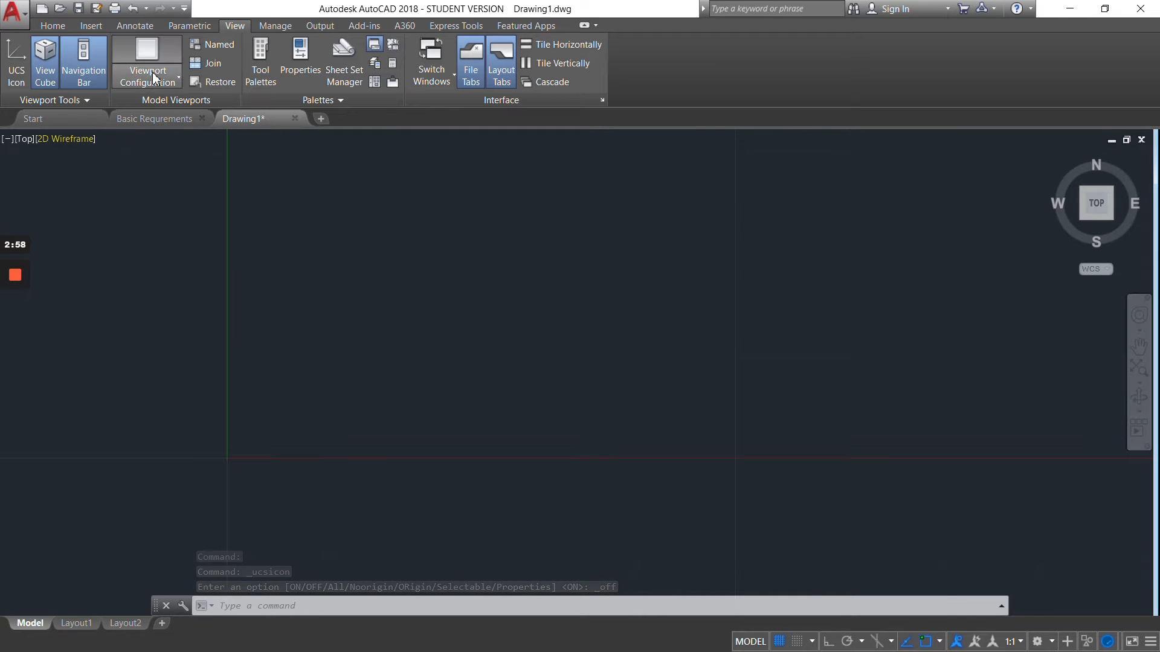
left_click(54, 25)
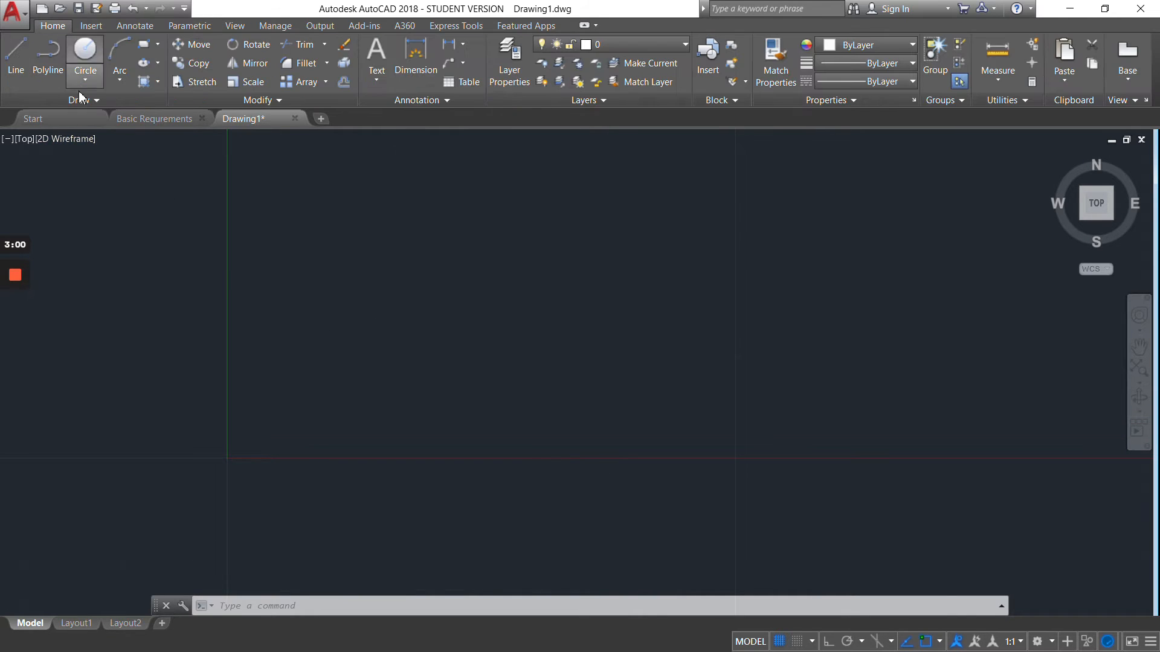
left_click(20, 55)
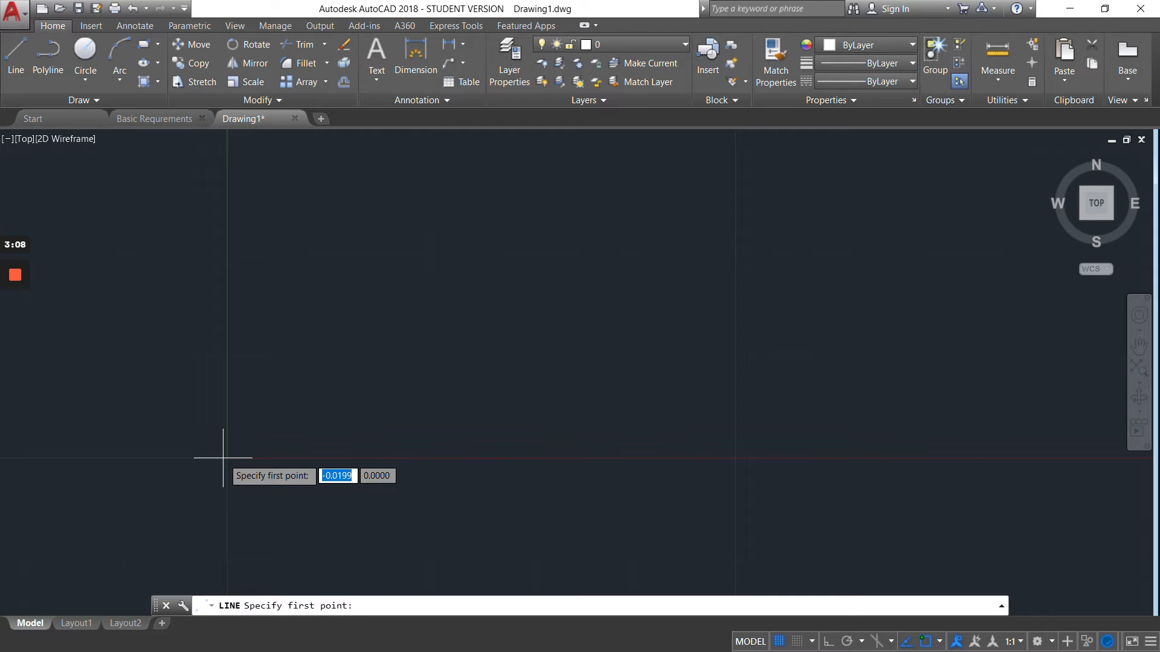
type("0")
key("Tab")
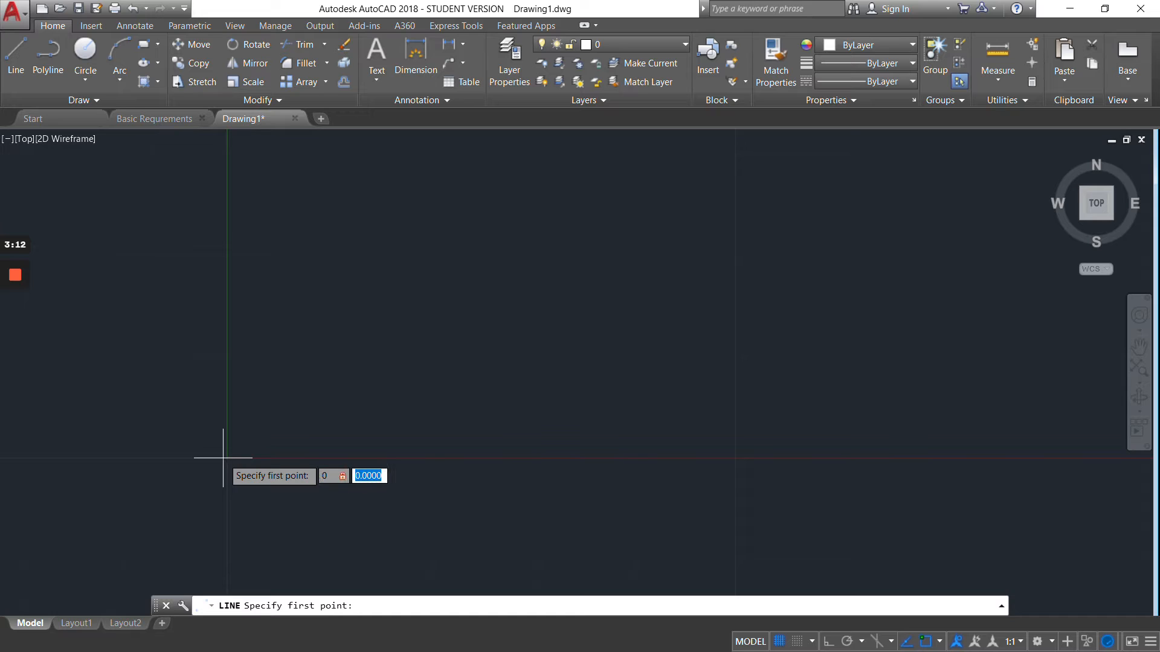
type("0")
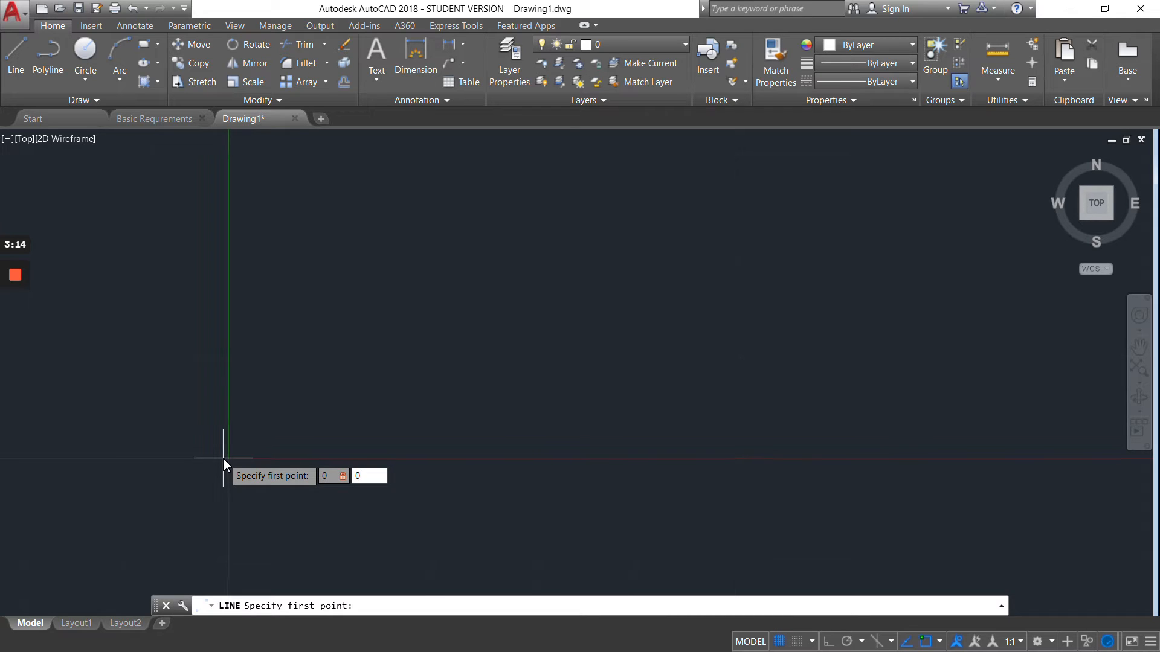
key("Return")
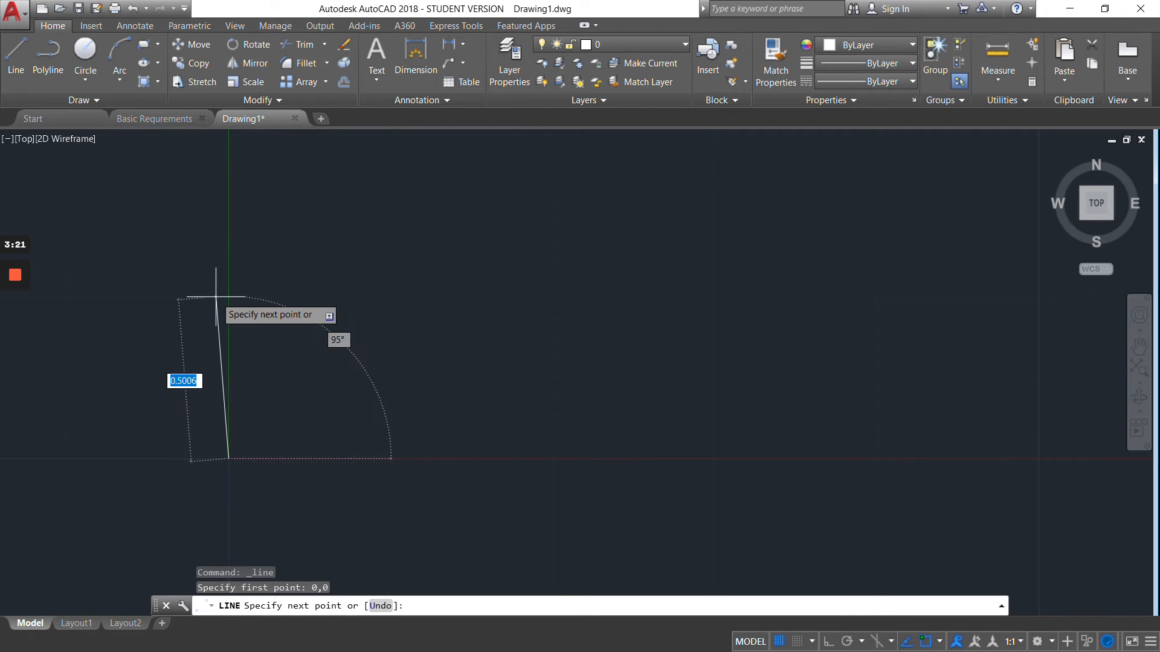
left_click(828, 642)
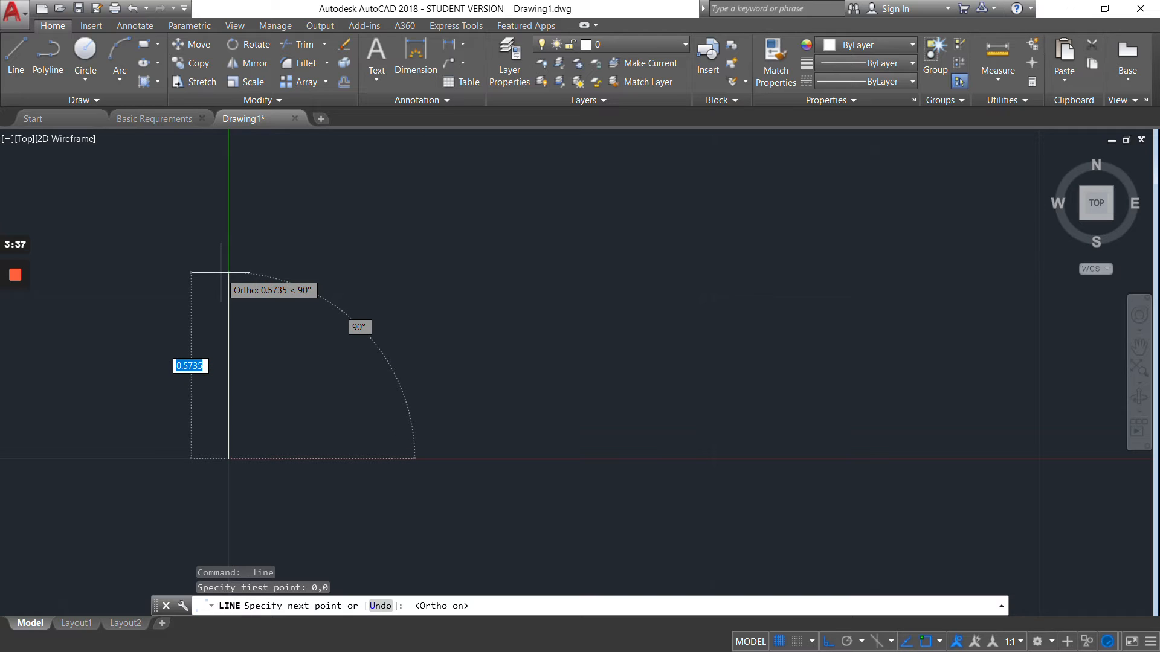
type("3")
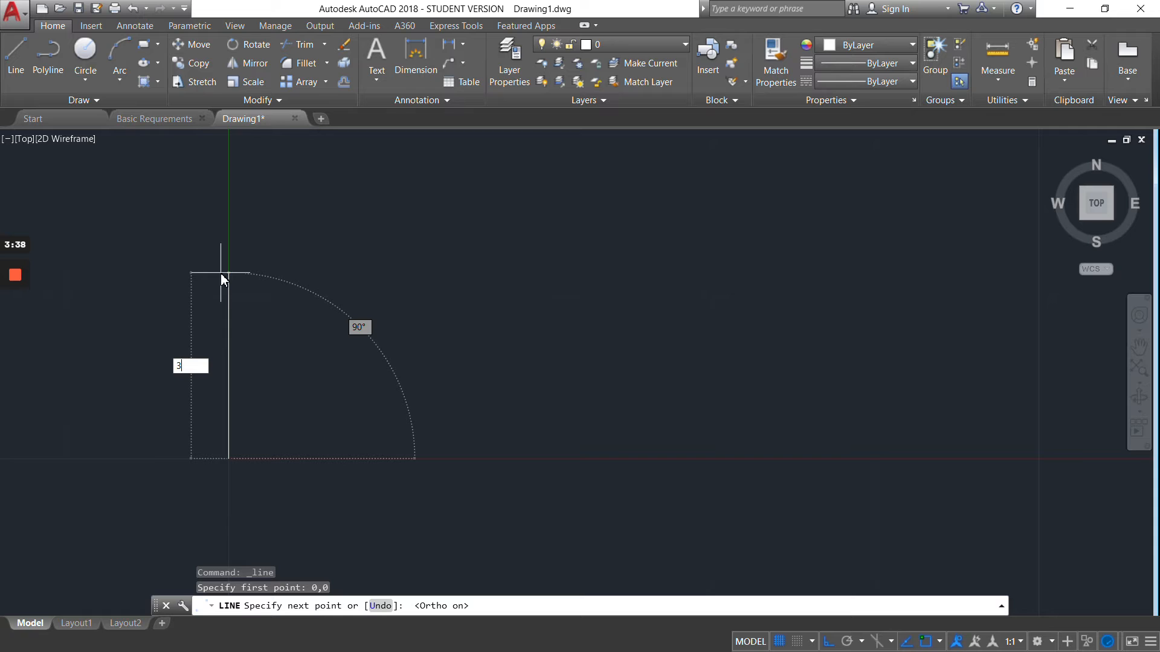
key("Return")
Step: Complete the square with 3-inch segments to the right and down, then a closing segment back to the origin
scroll(527, 311, "down", 6)
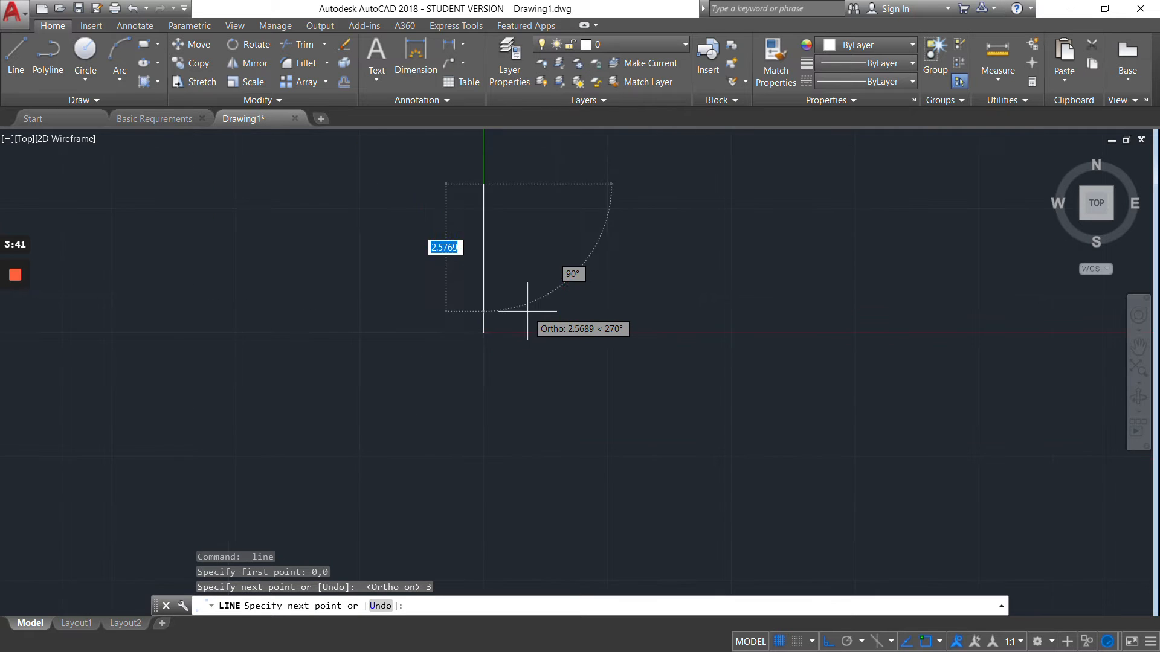
scroll(528, 311, "up", 1)
scroll(519, 320, "down", 3)
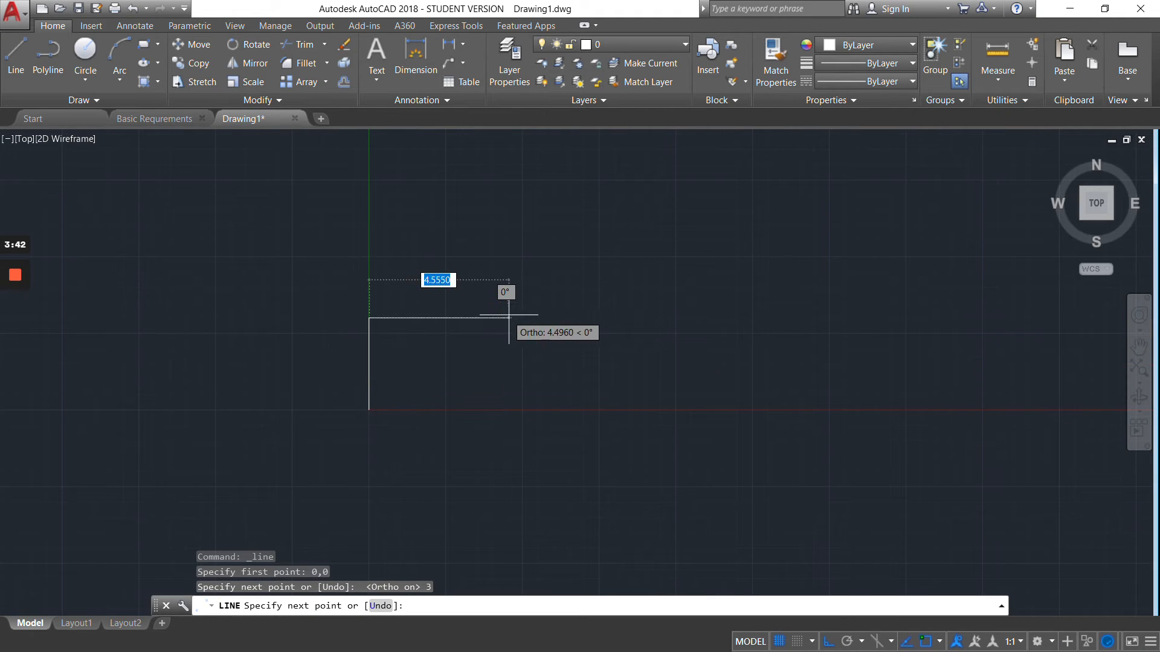
type("3")
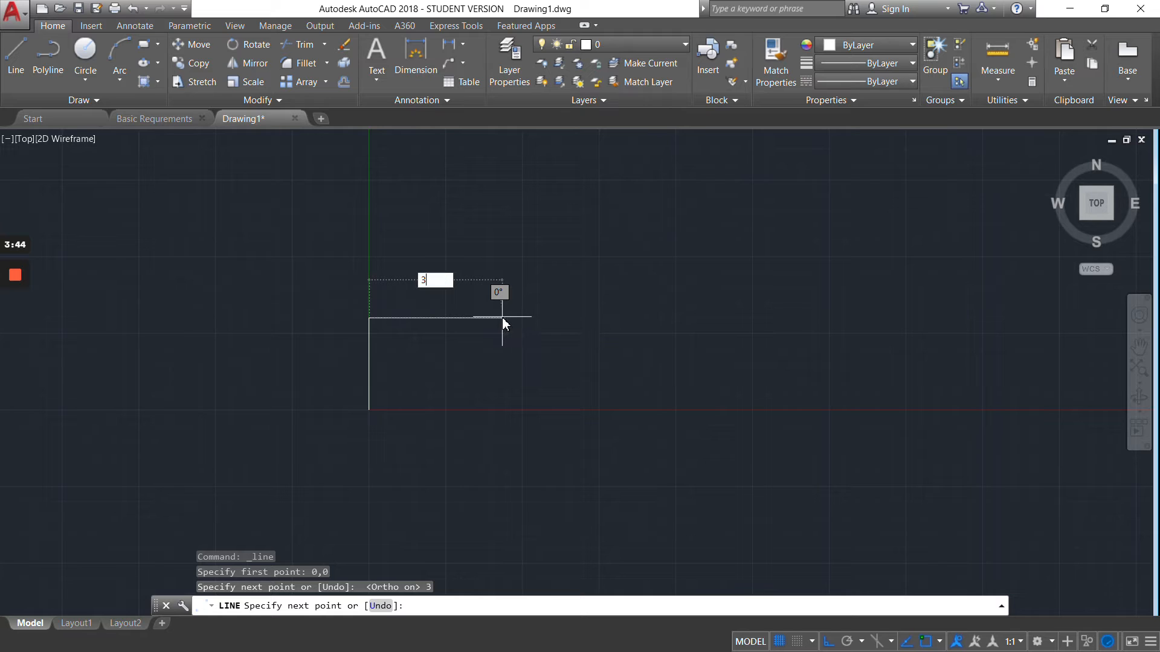
key("Return")
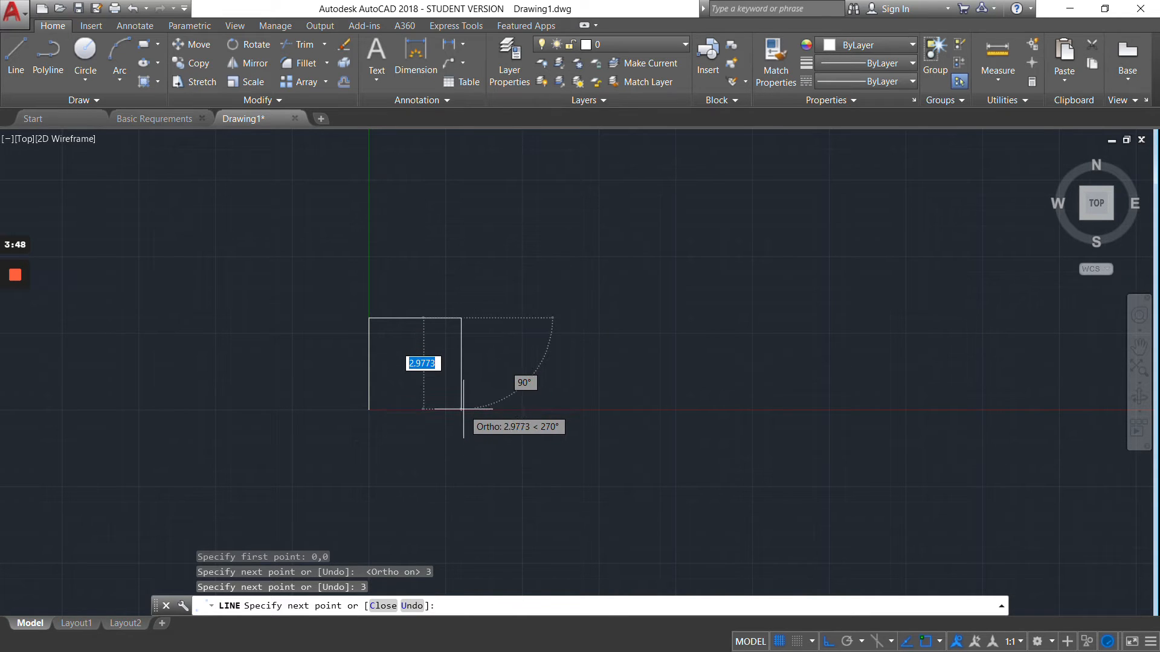
type("3")
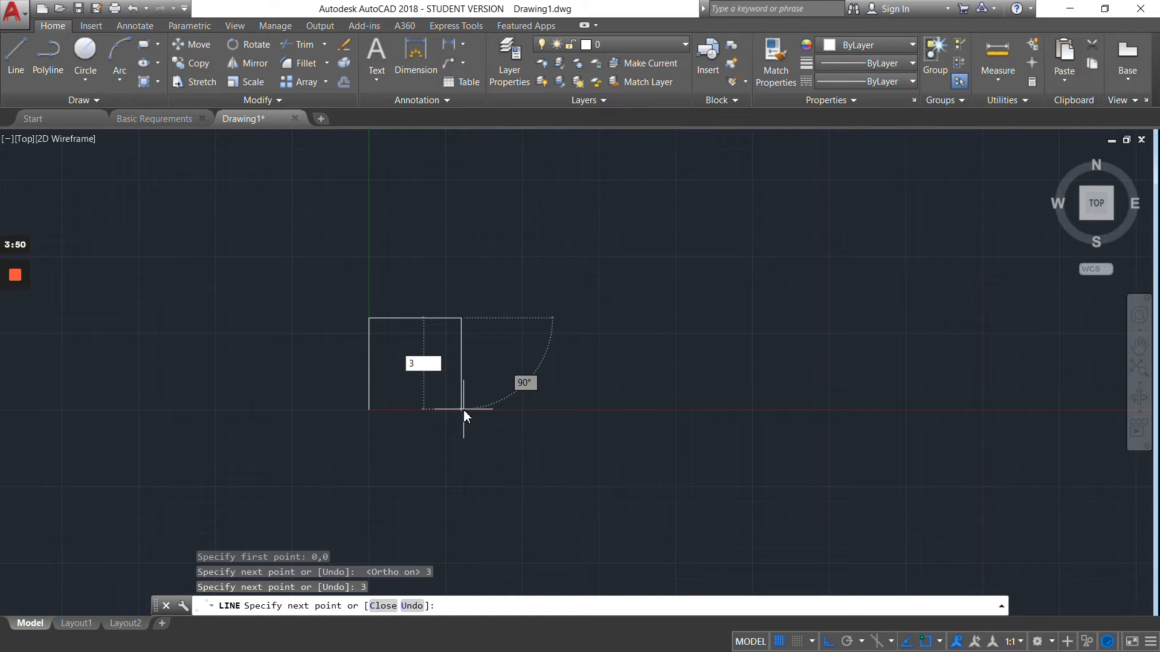
key("Return")
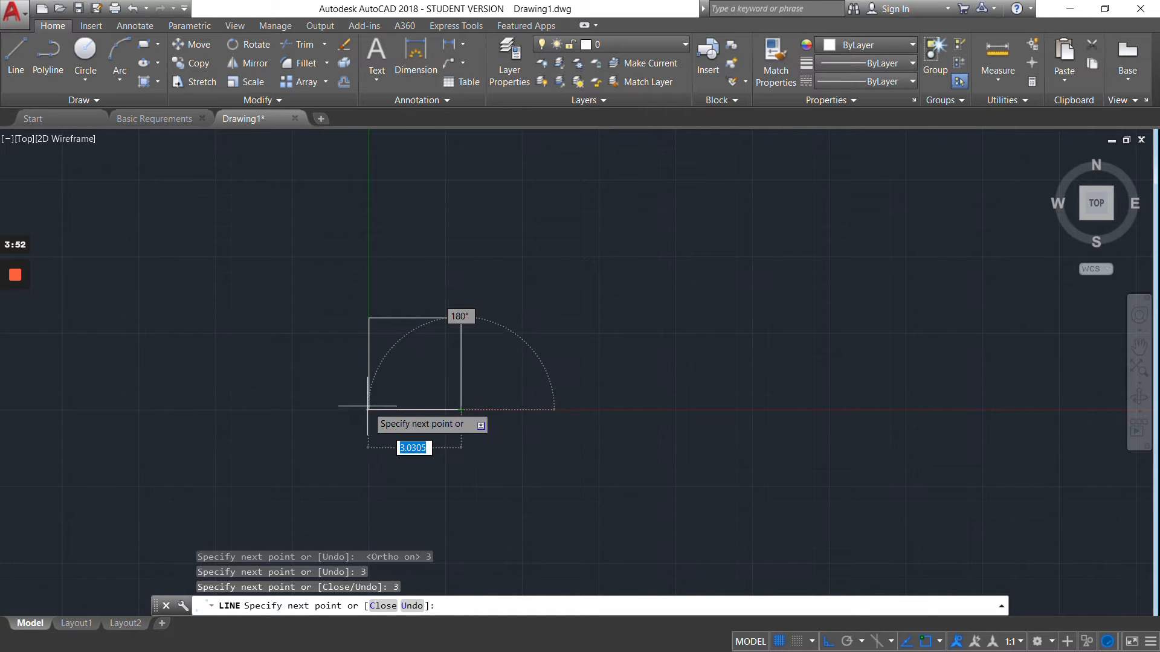
left_click(368, 409)
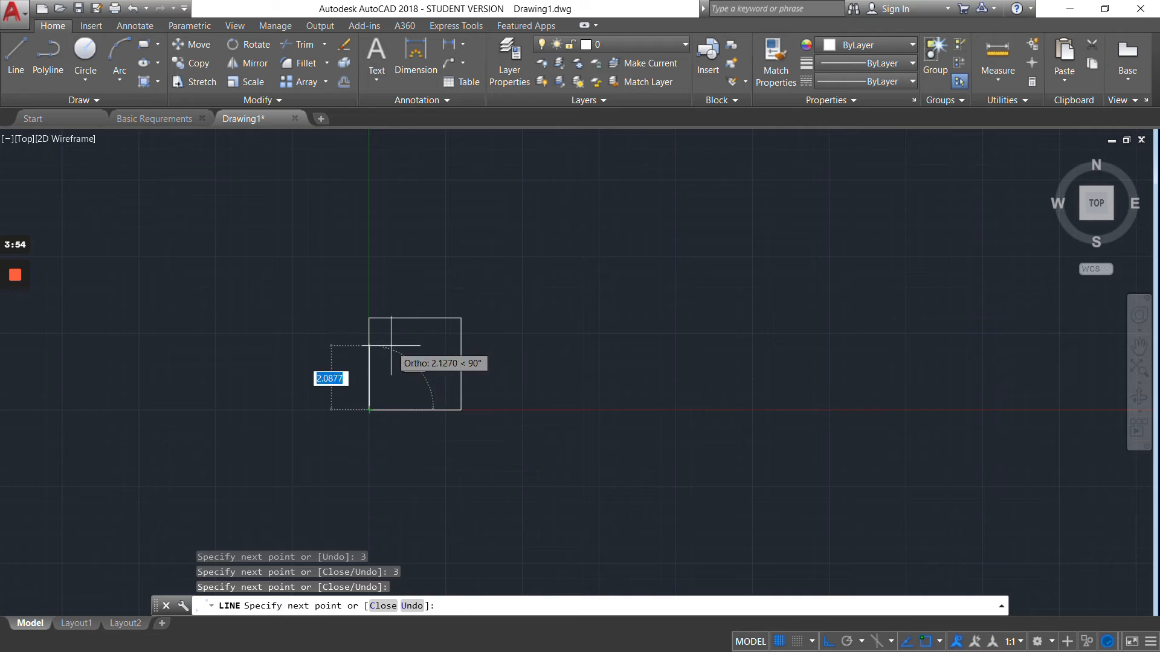
key("Escape")
Step: Draw a horizontal line from the midpoint of the square's left side perpendicular to its right side, using the mid and per snaps
scroll(426, 331, "up", 3)
scroll(434, 266, "down", 1)
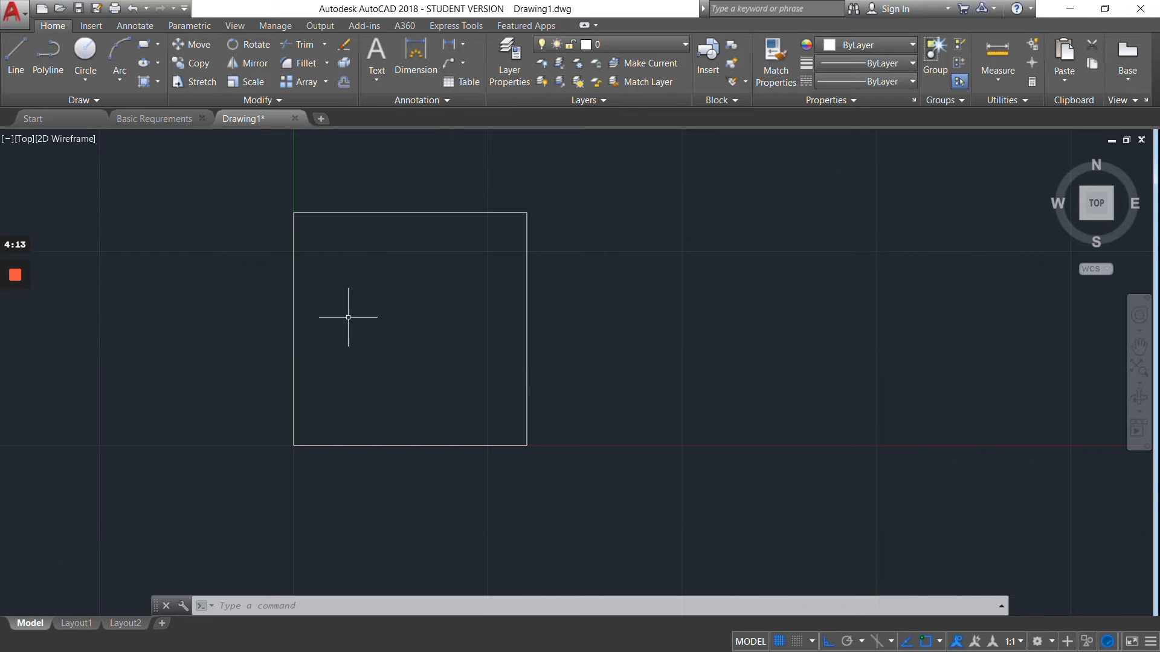
left_click(19, 51)
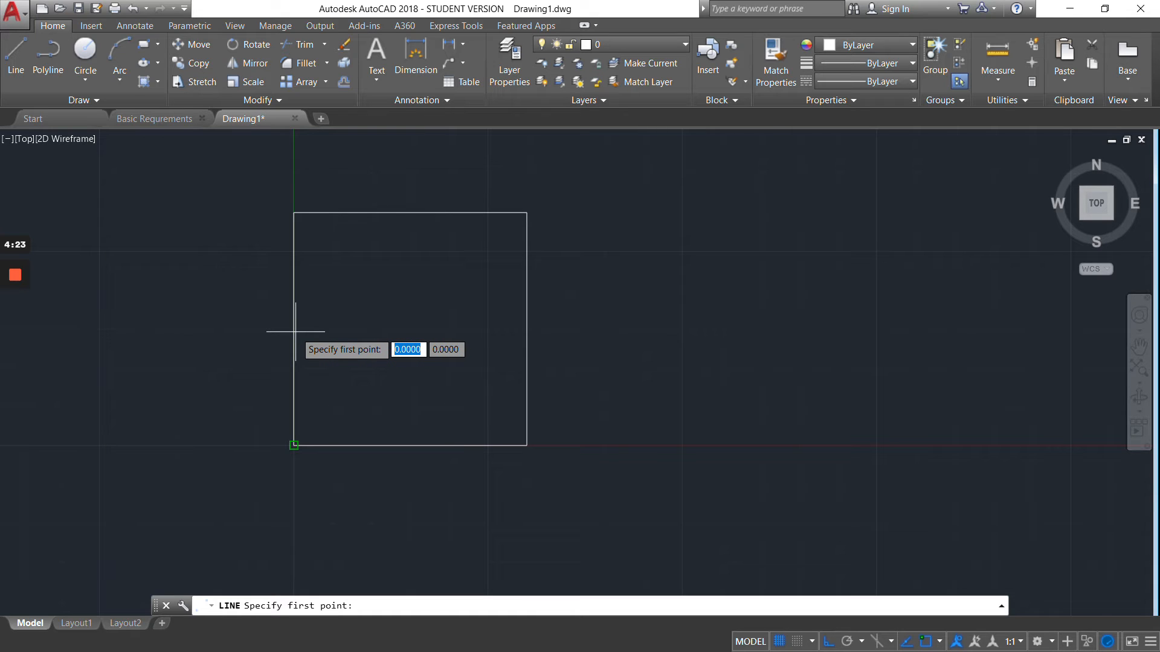
type("mid")
key("Return")
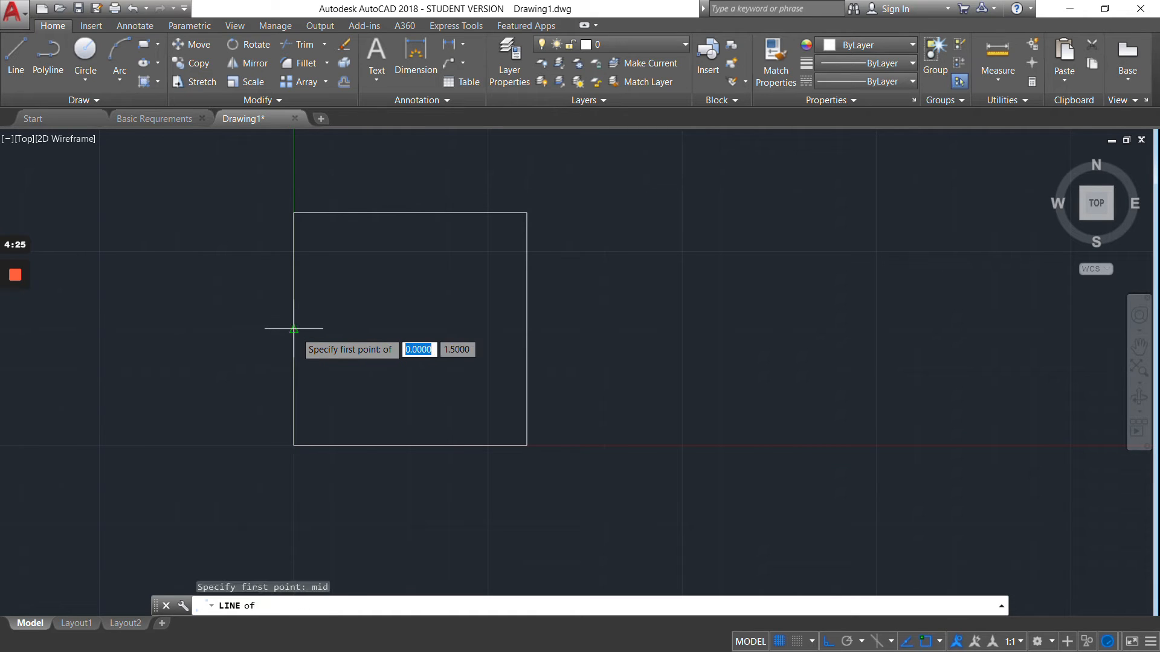
left_click(293, 330)
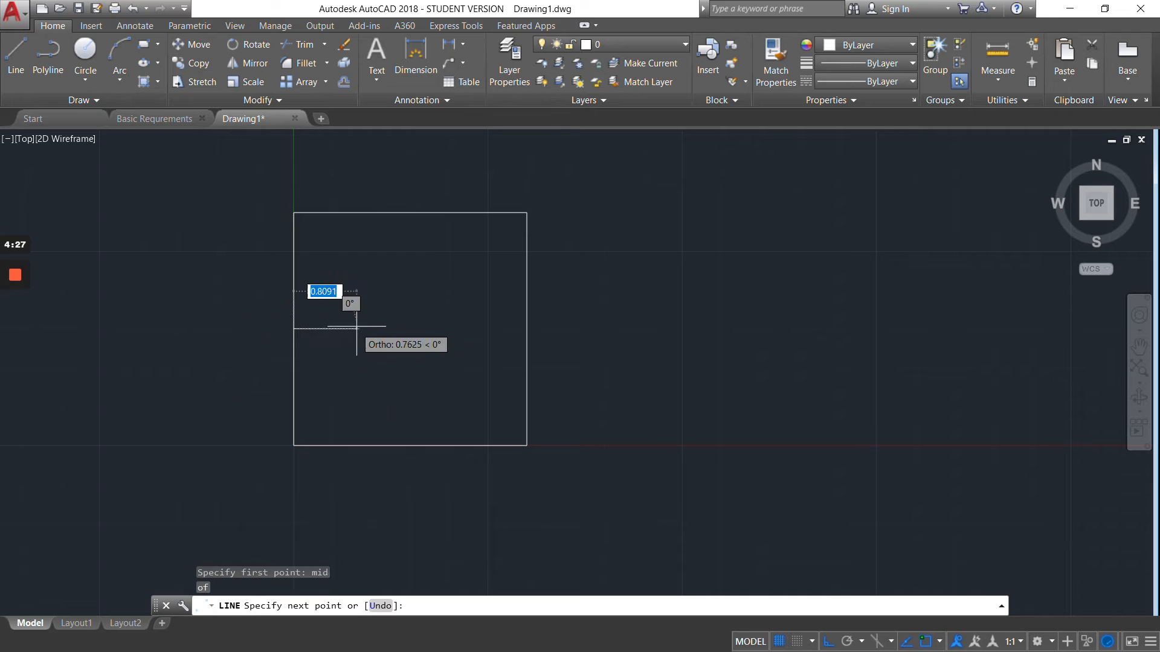
type("per")
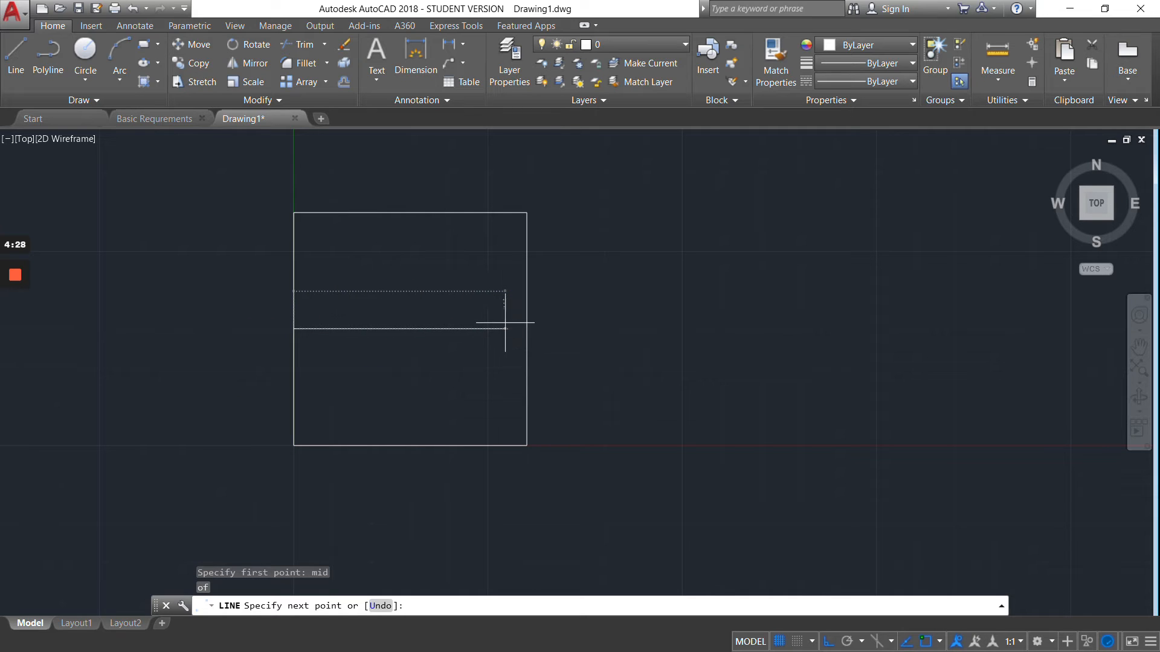
key("Return")
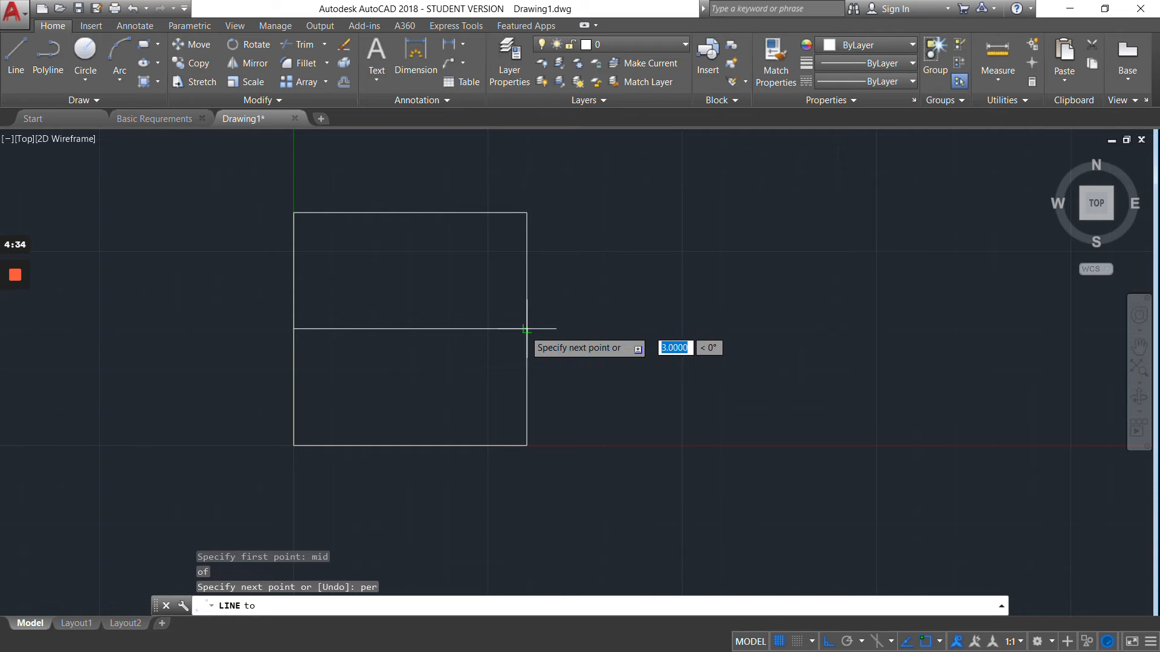
left_click(524, 330)
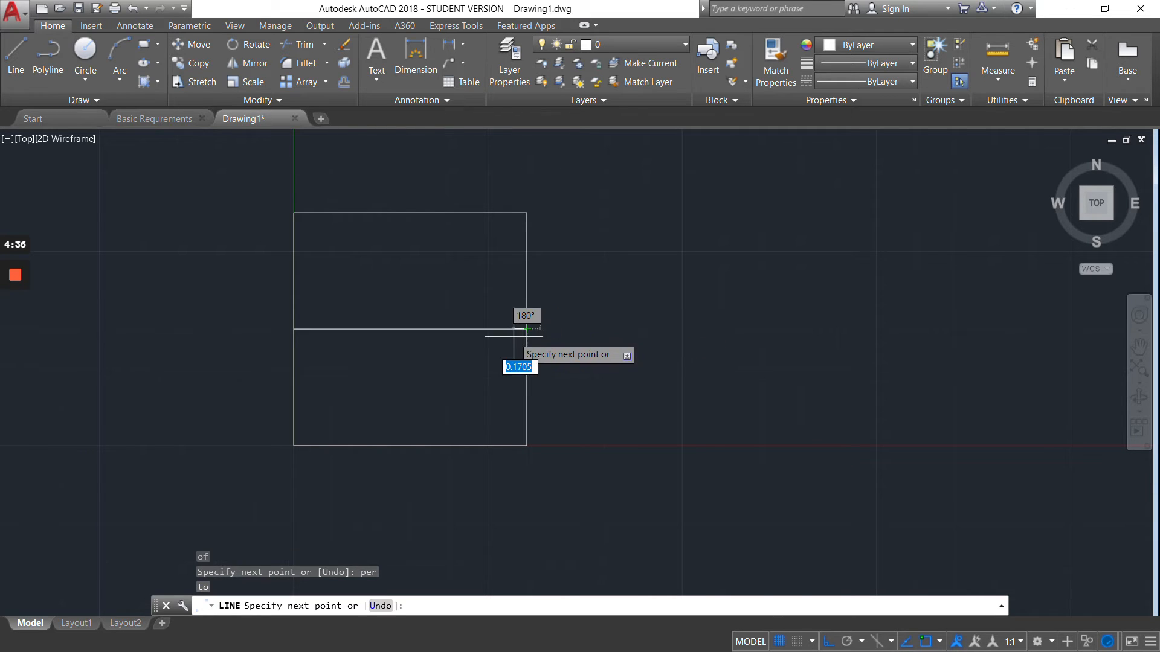
key("Escape")
key("Escape")
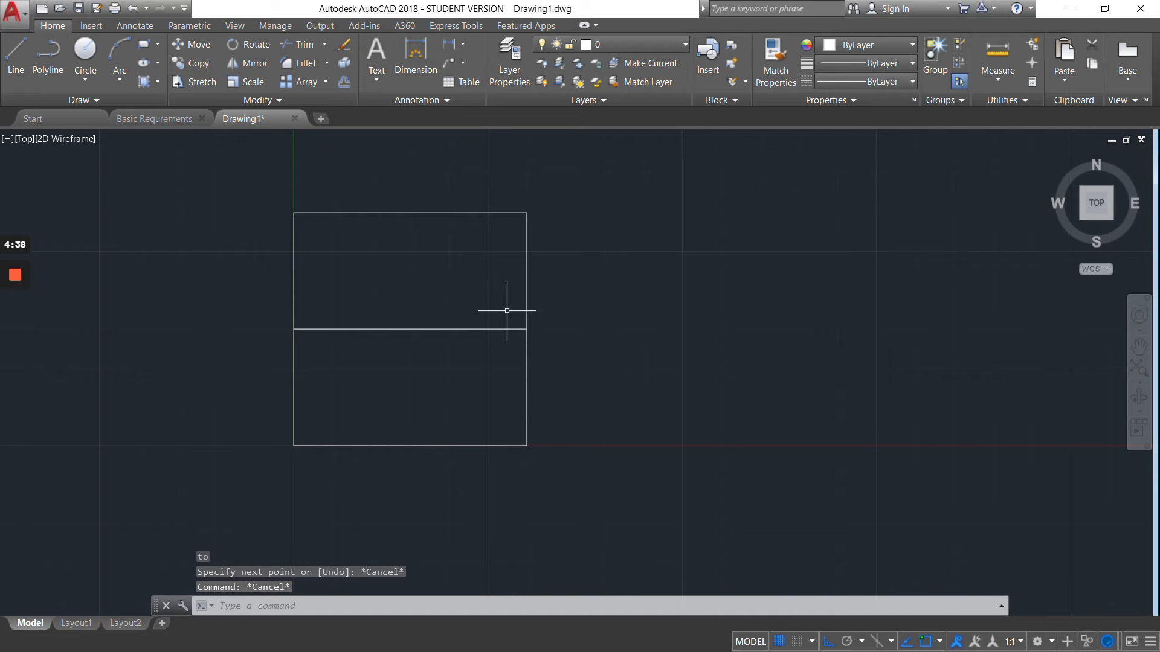
Step: Offset the square's right and left sides 0.75 inch inward to make two vertical construction lines
left_click(343, 83)
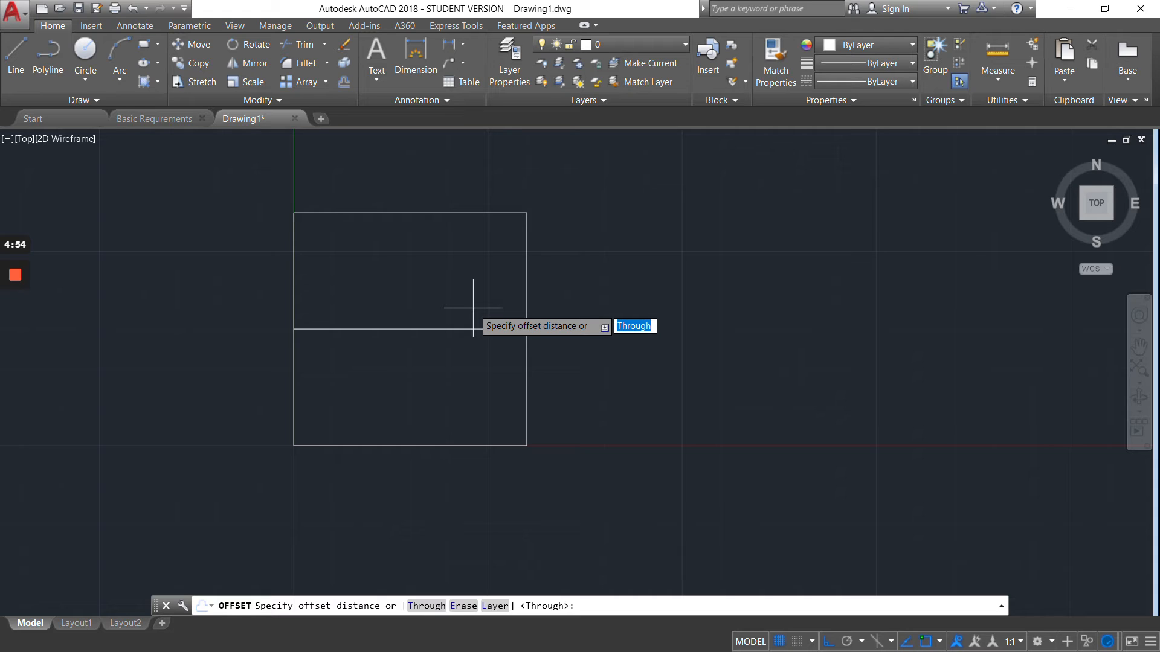
type(".75")
key("Return")
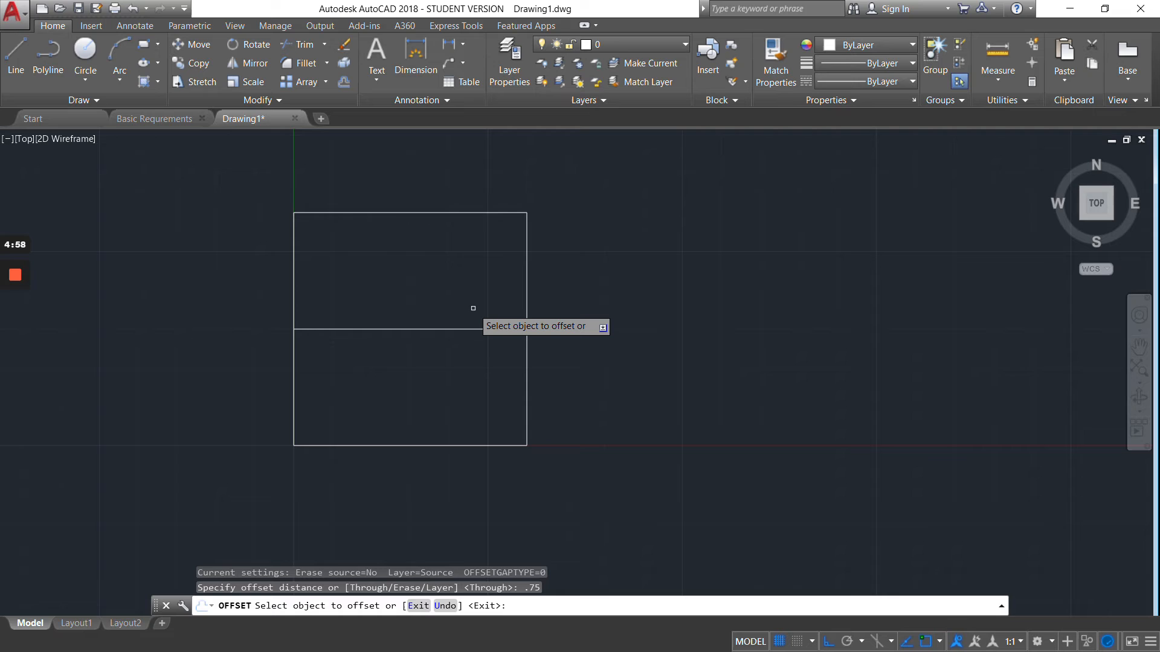
left_click(526, 301)
left_click(423, 299)
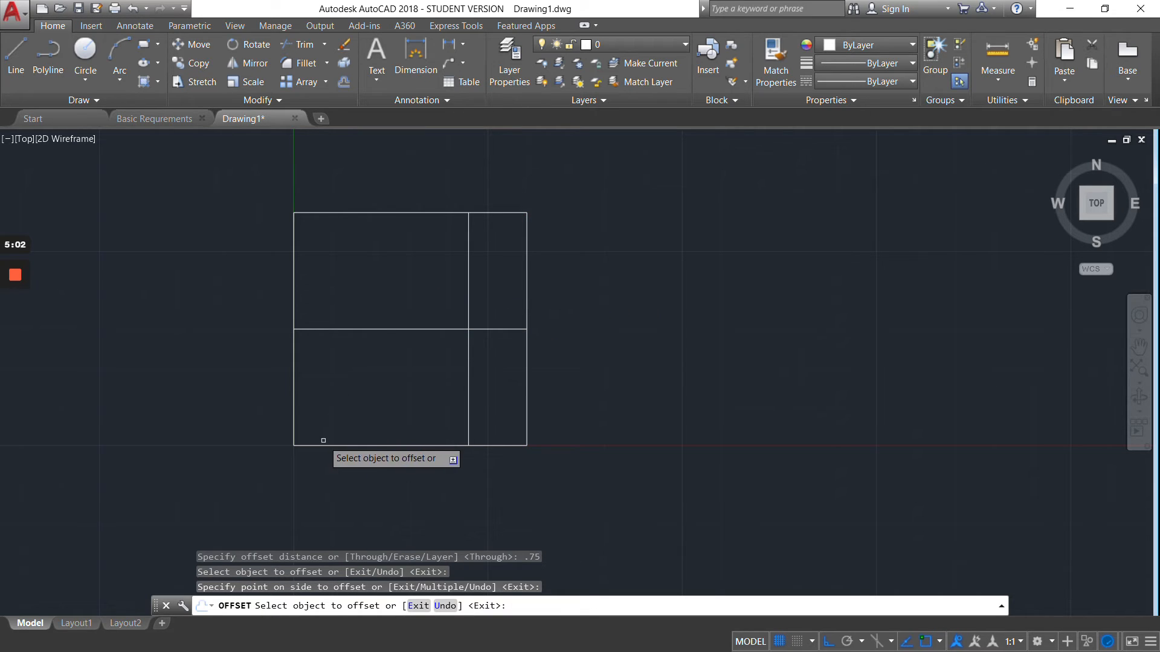
left_click(295, 381)
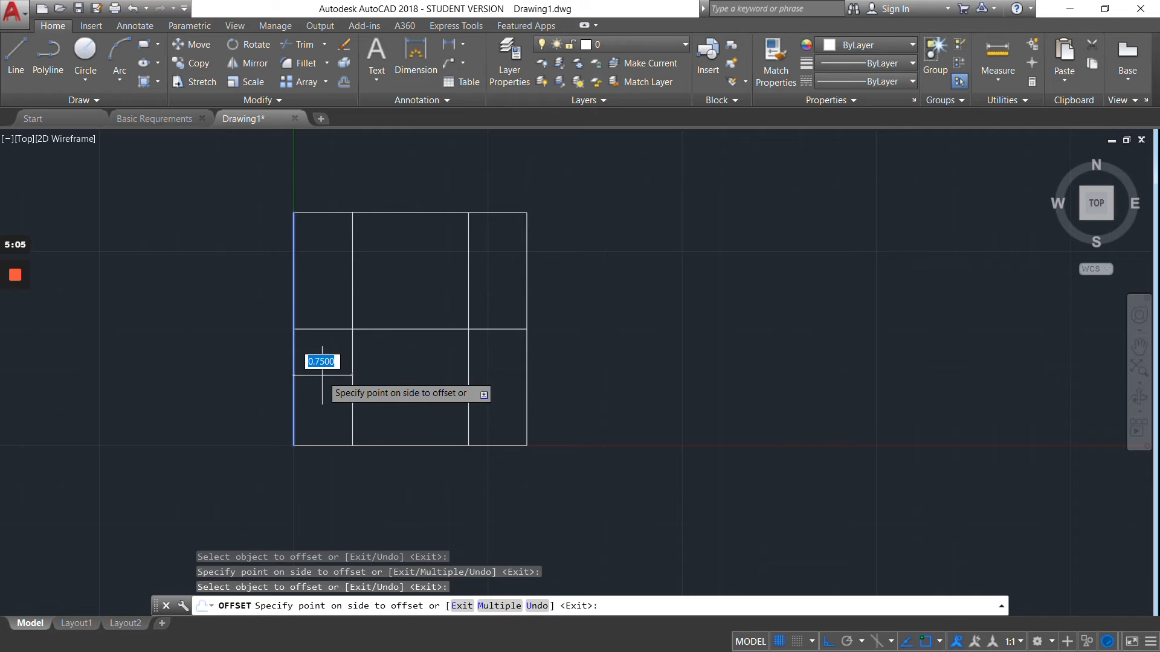
left_click(322, 375)
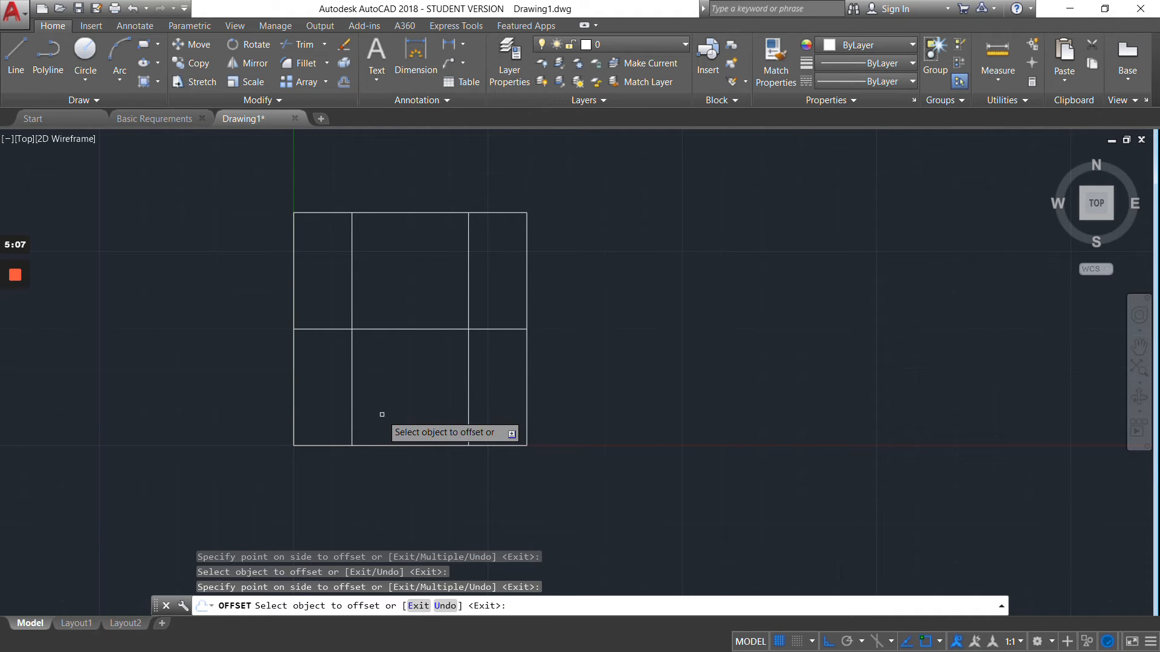
Step: Draw a center-radius circle of radius 0.5 at the intersection of the left vertical construction line and the horizontal middle line
left_click(85, 70)
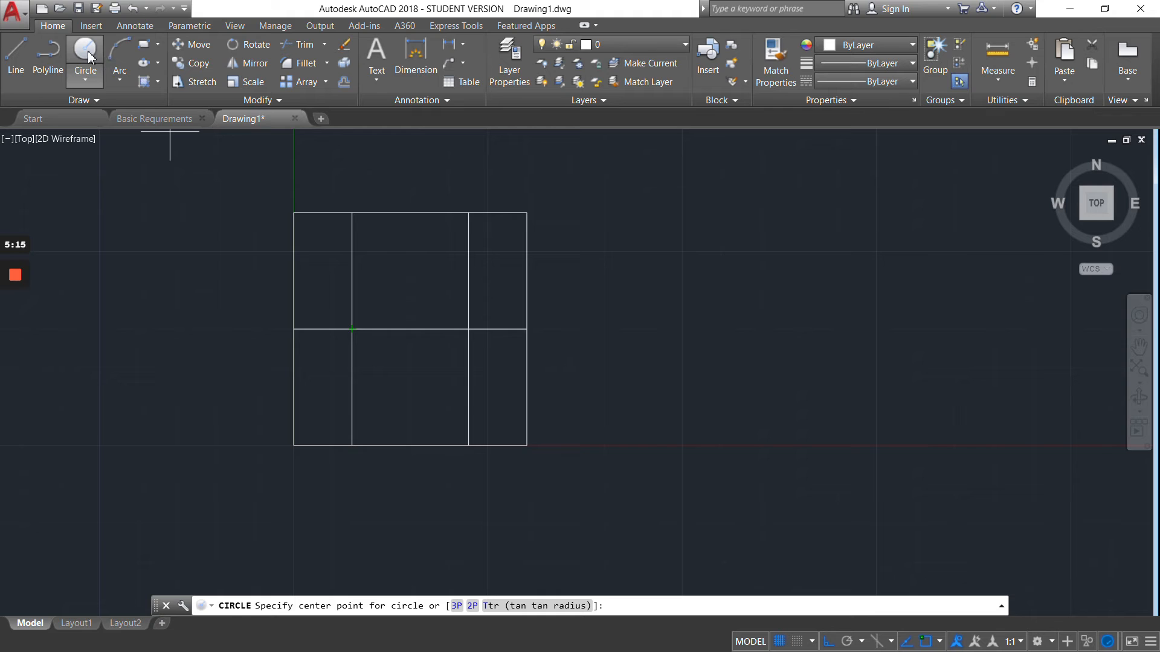
left_click(85, 81)
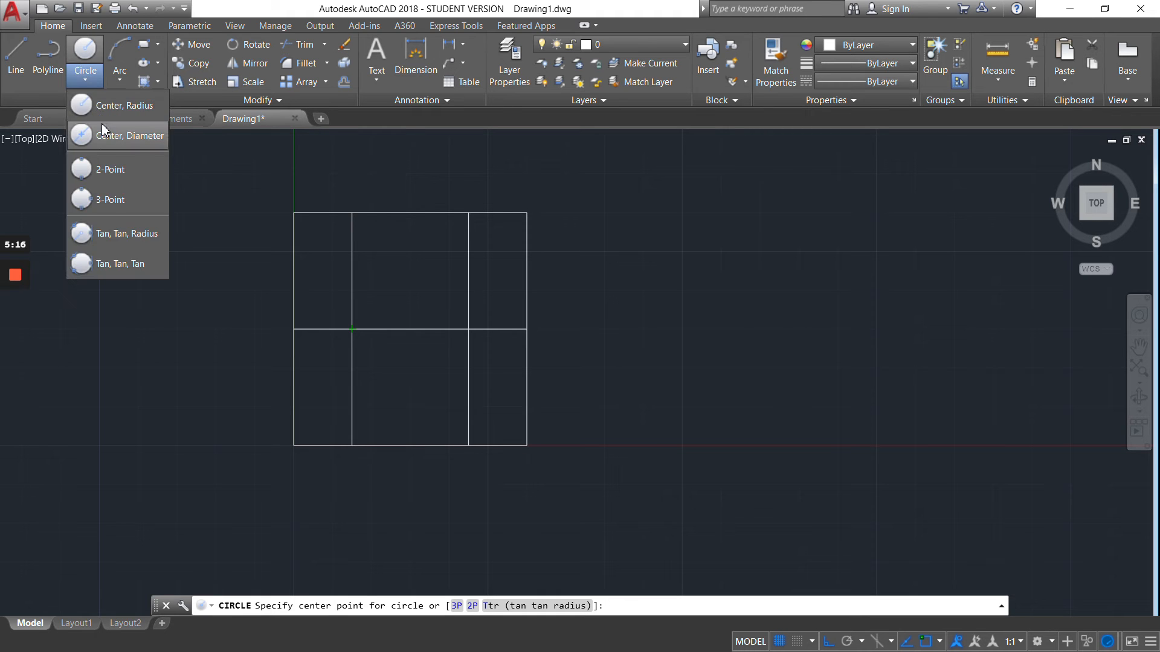
left_click(104, 106)
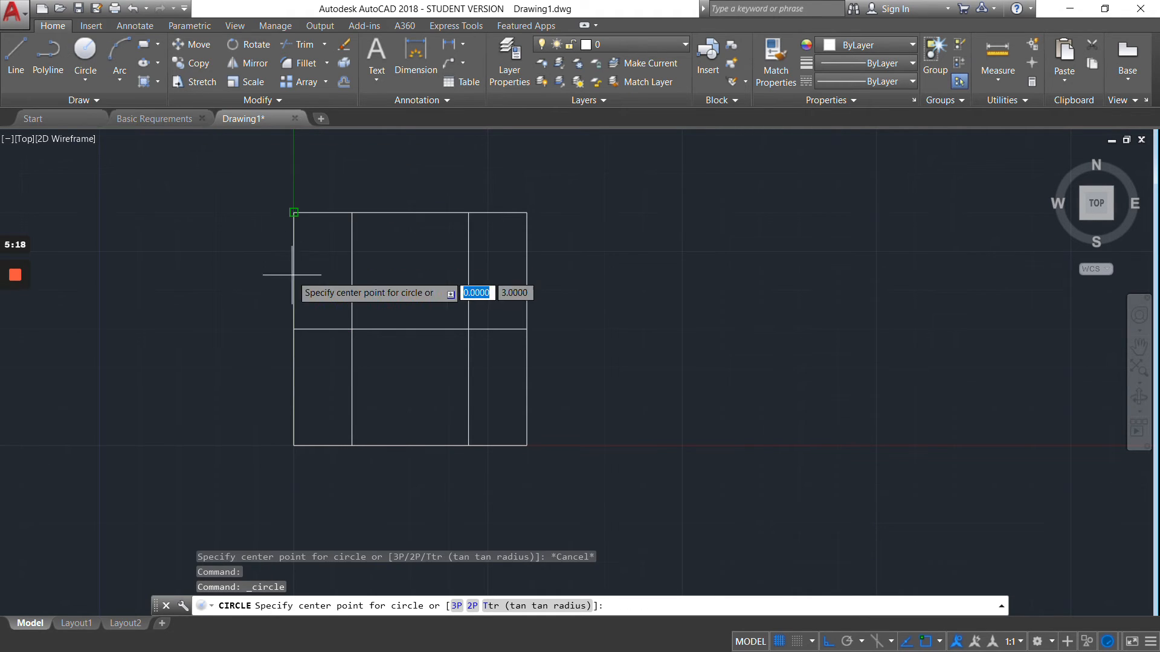
left_click(352, 329)
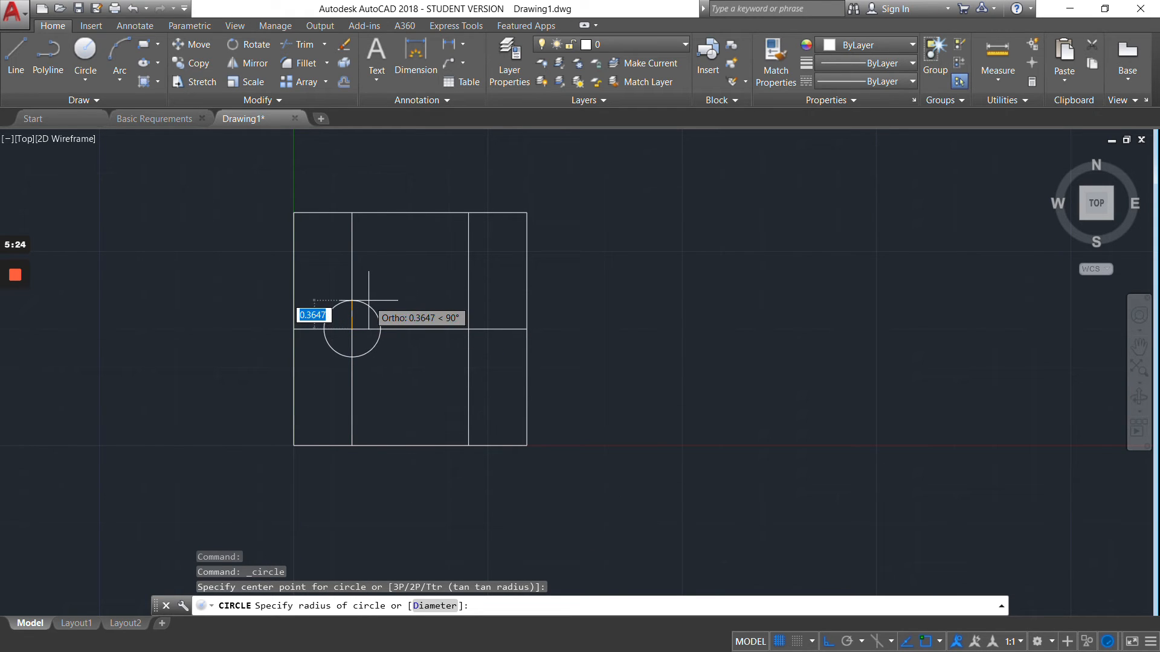
key("BackSpace")
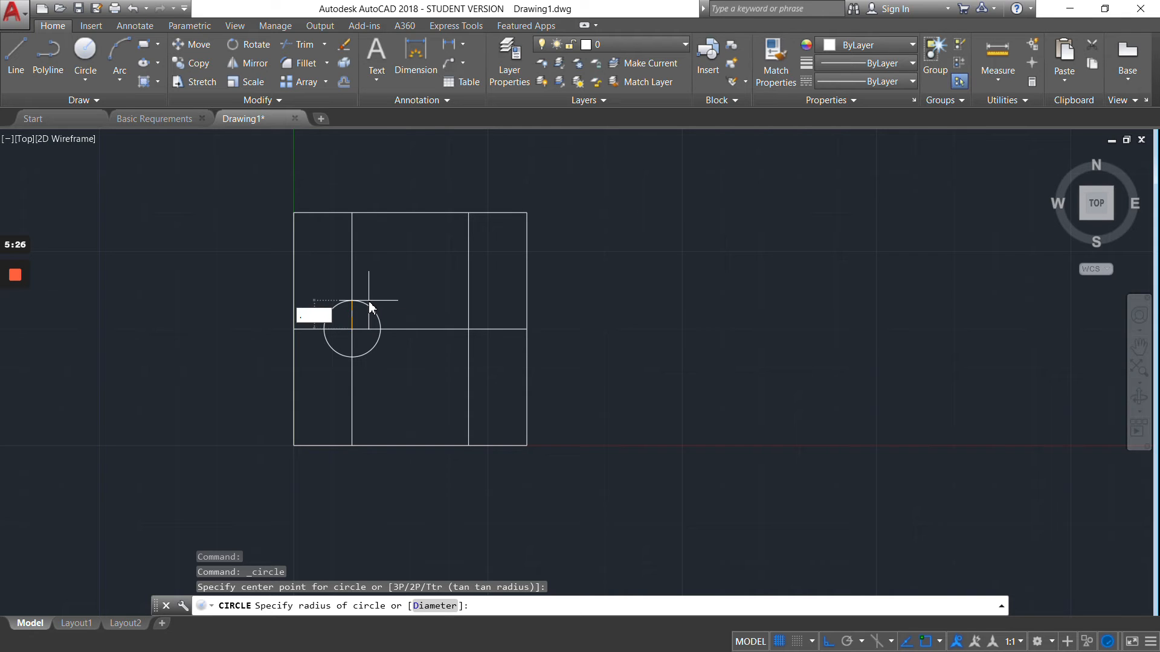
type(".5")
key("Return")
scroll(369, 300, "up", 2)
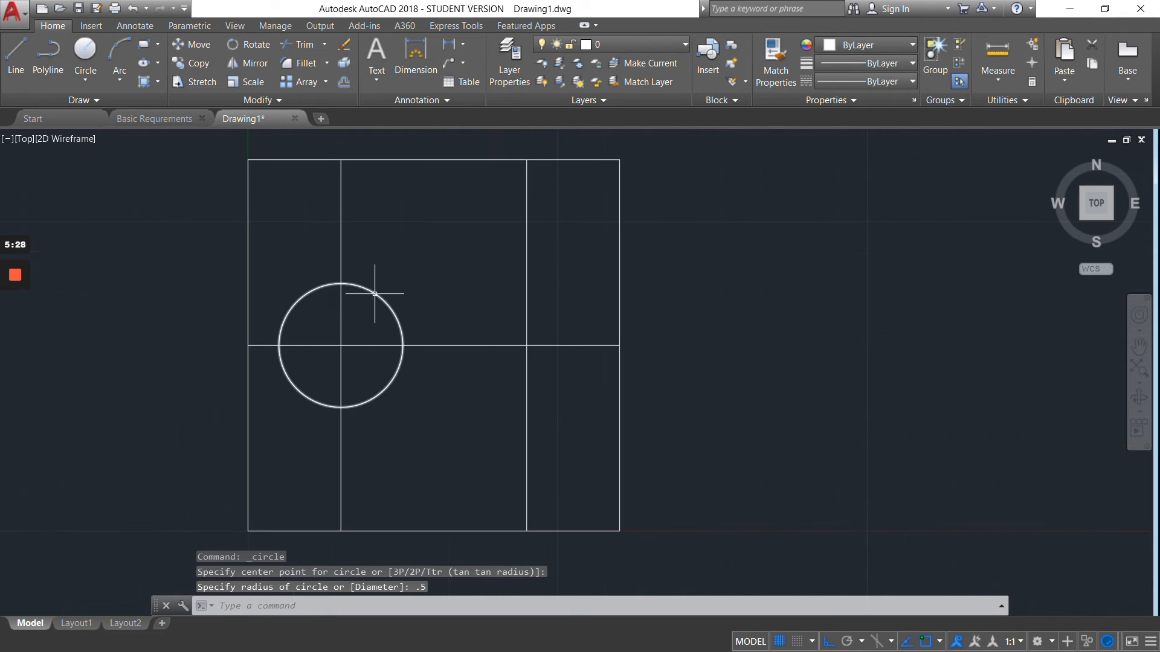
scroll(366, 304, "down", 2)
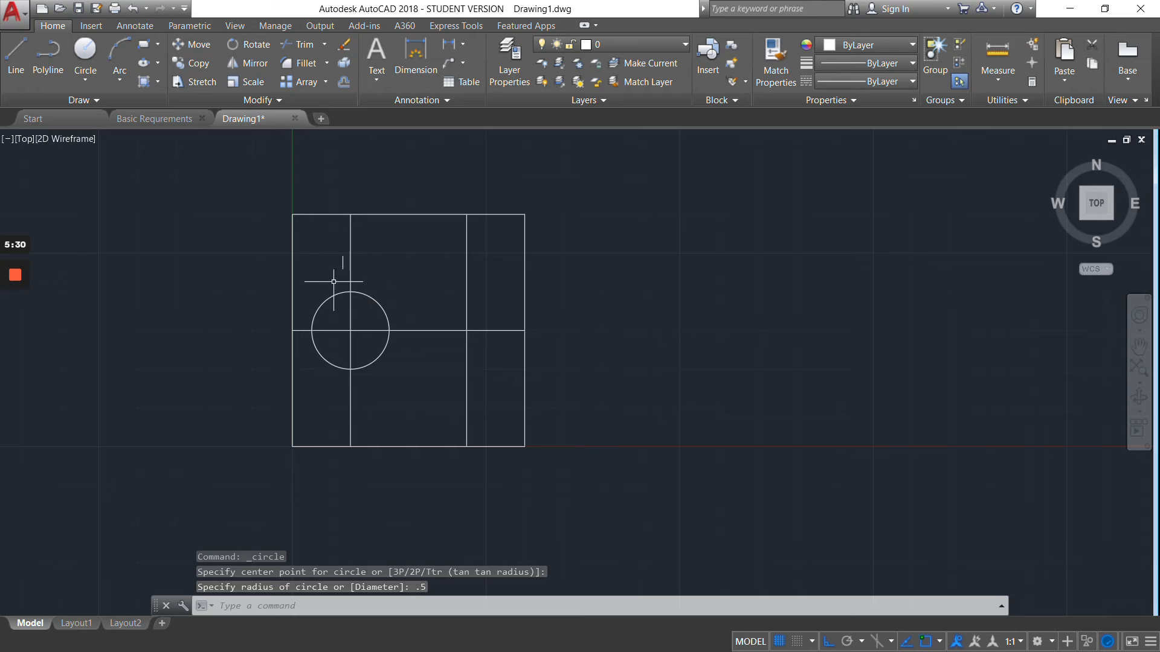
Step: Draw a second circle of radius 0.5 where the right vertical construction line crosses the horizontal middle line
left_click(87, 58)
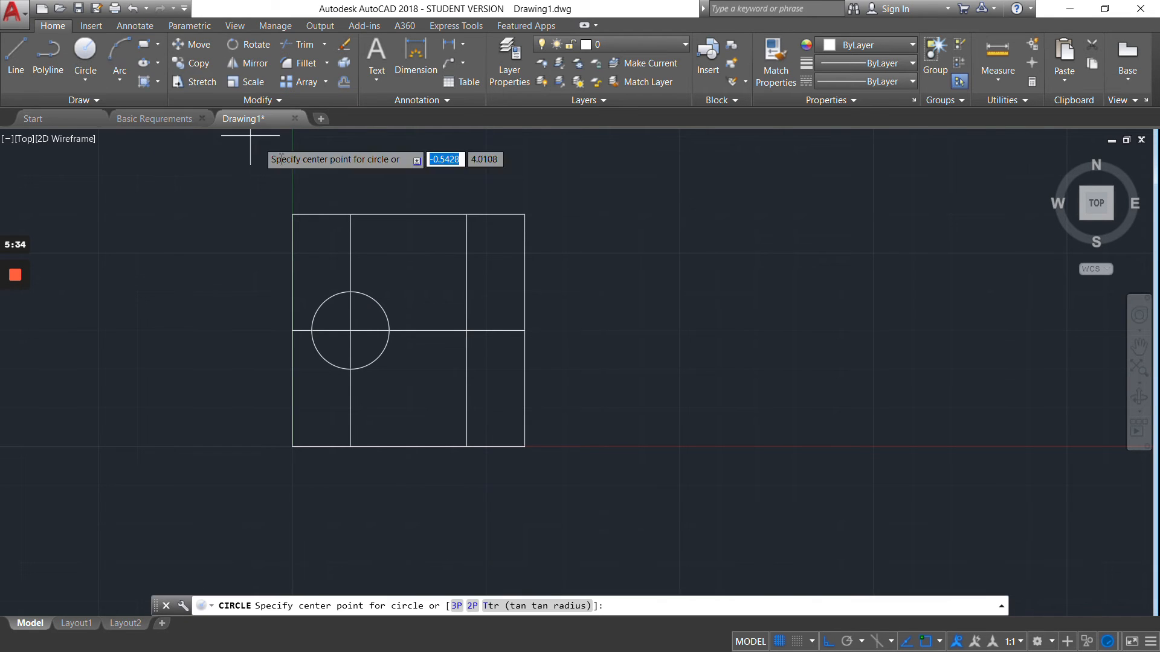
left_click(466, 330)
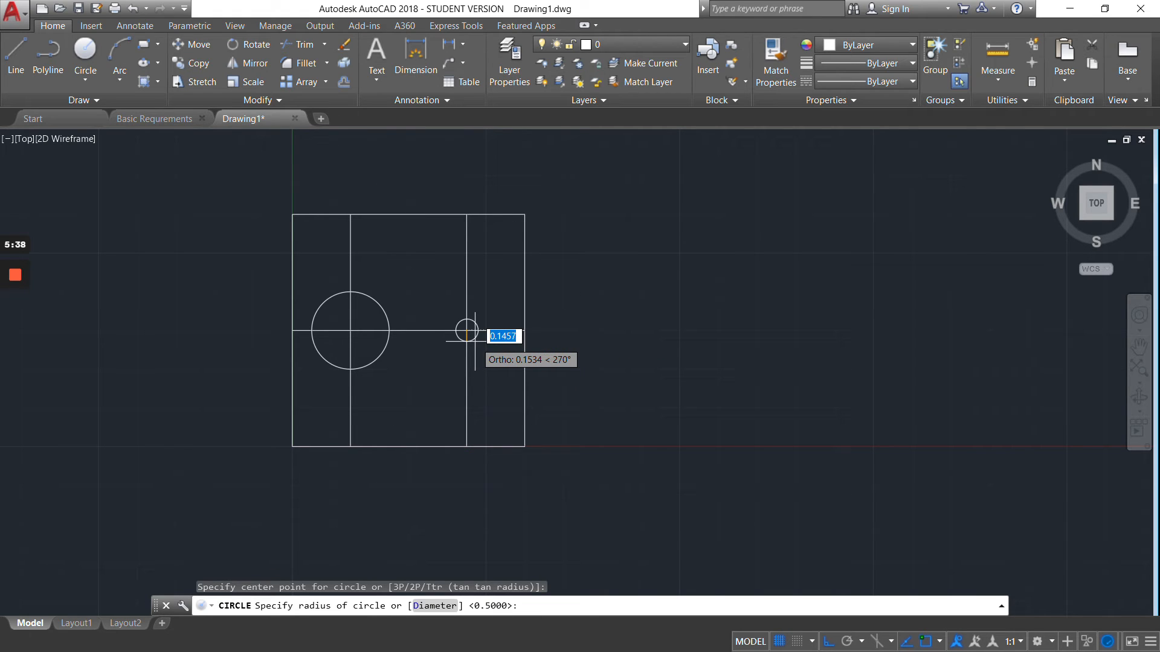
type(".5")
key("Return")
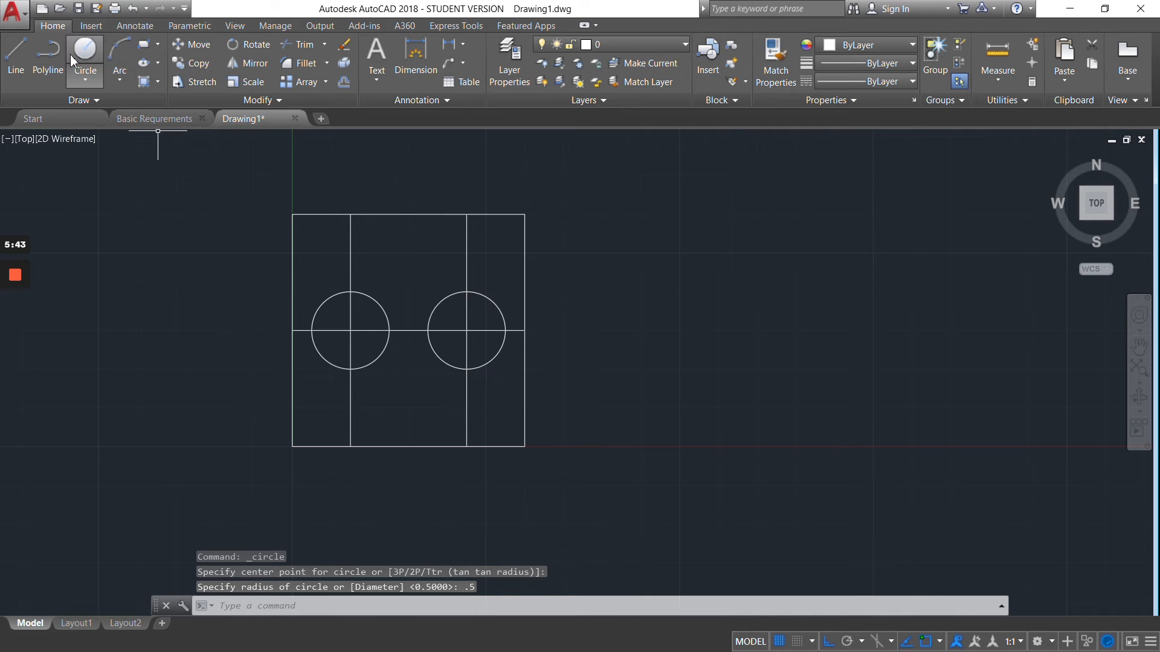
Step: Draw a horizontal line joining the top points of the two circles
left_click(16, 58)
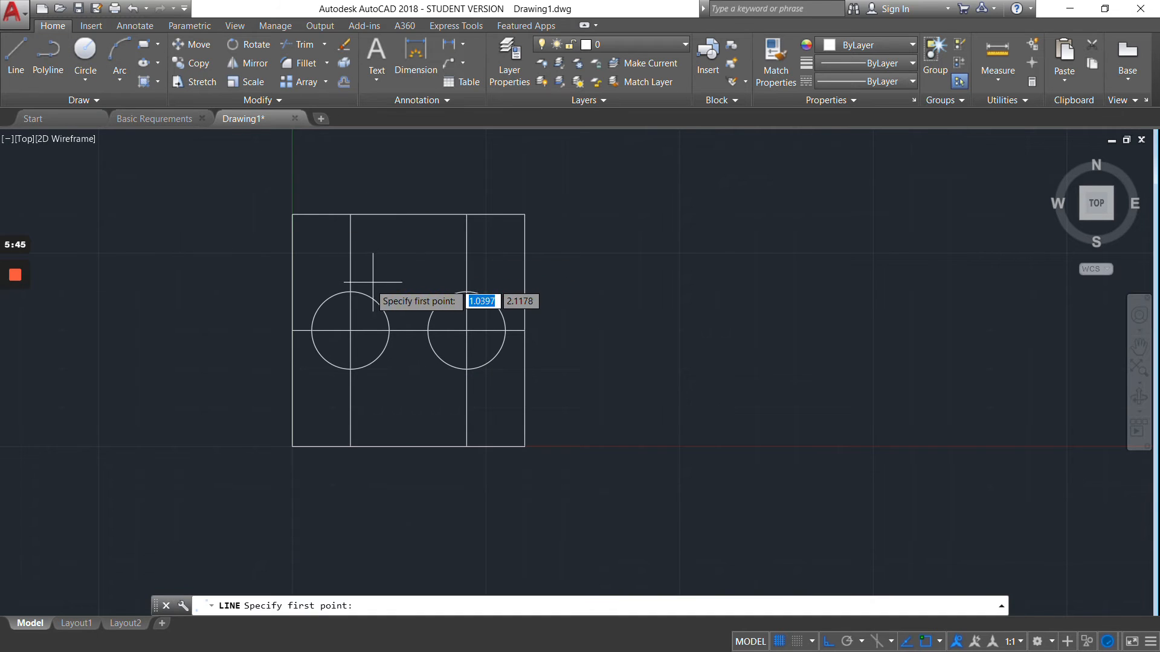
left_click(350, 291)
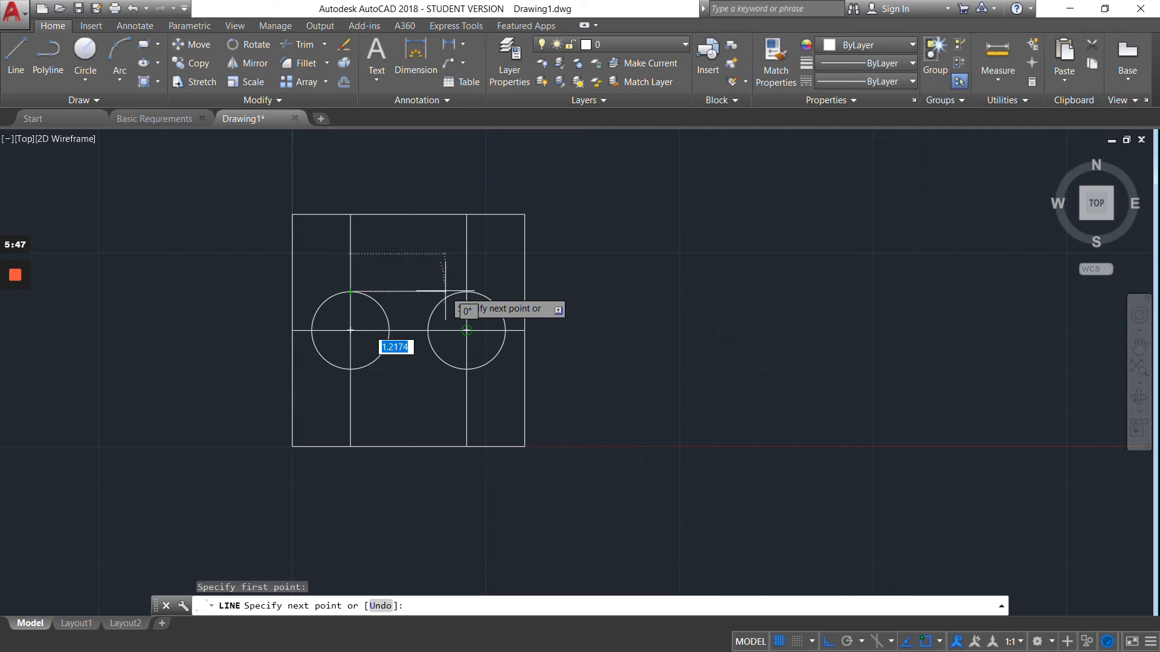
left_click(467, 291)
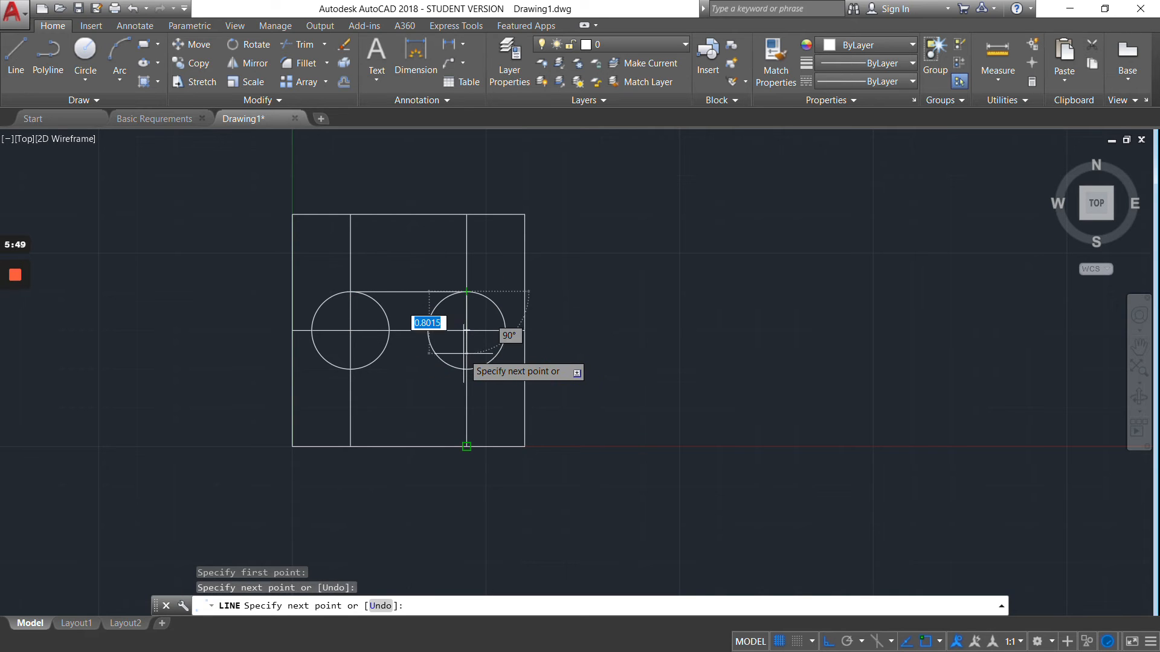
key("Escape")
key("Escape")
Step: Draw a horizontal line joining the bottom points of the two circles
key("space")
left_click(351, 368)
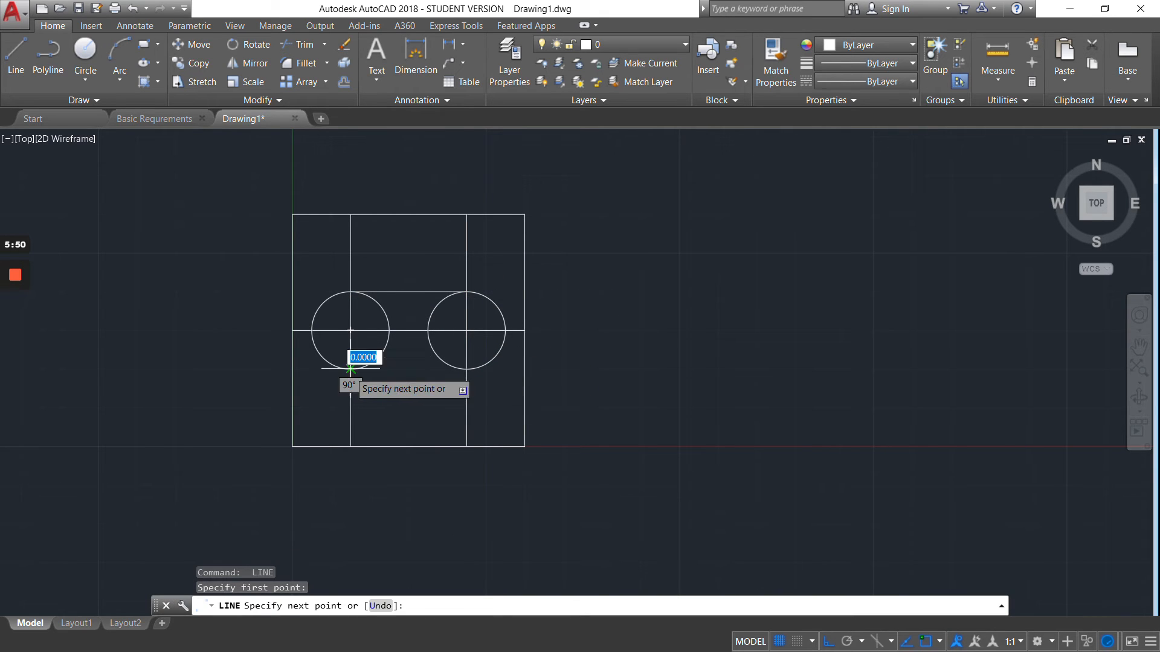
left_click(467, 368)
key("space")
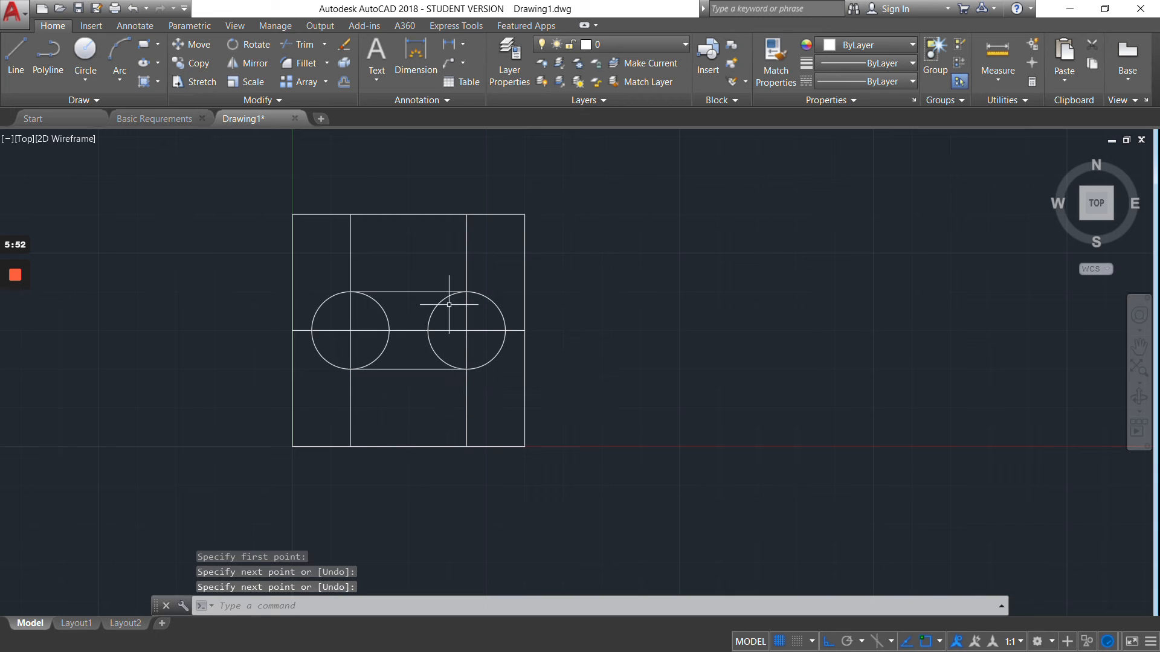
key("Escape")
key("Escape")
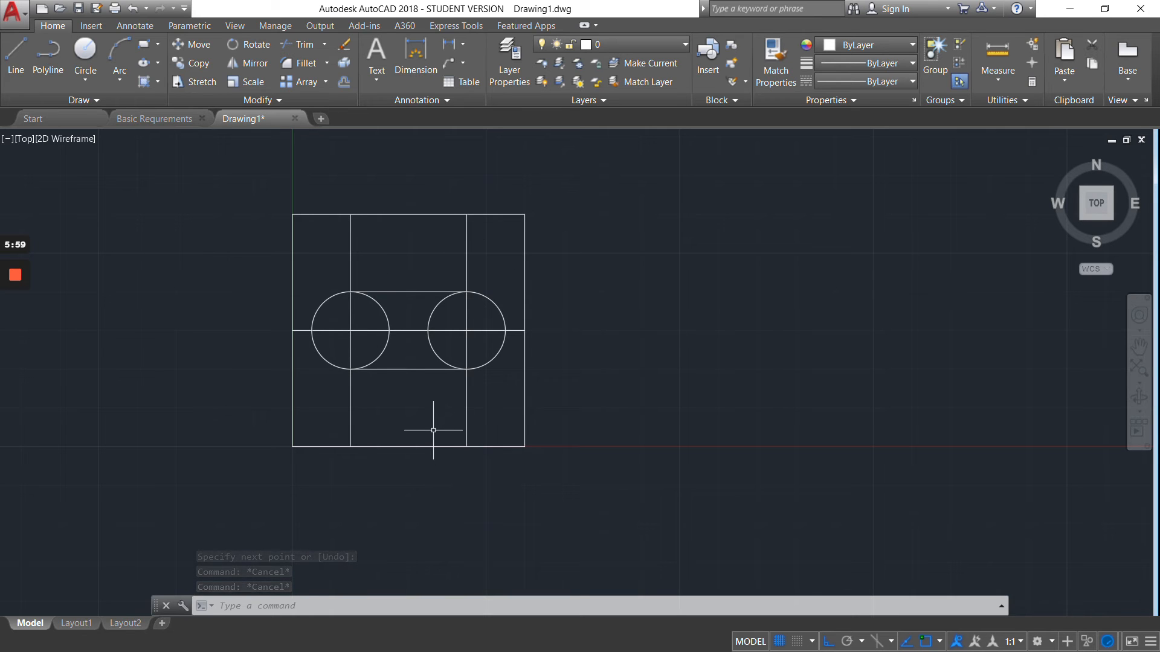
Step: Erase the two vertical construction lines and the horizontal line through the square's middle
type("e")
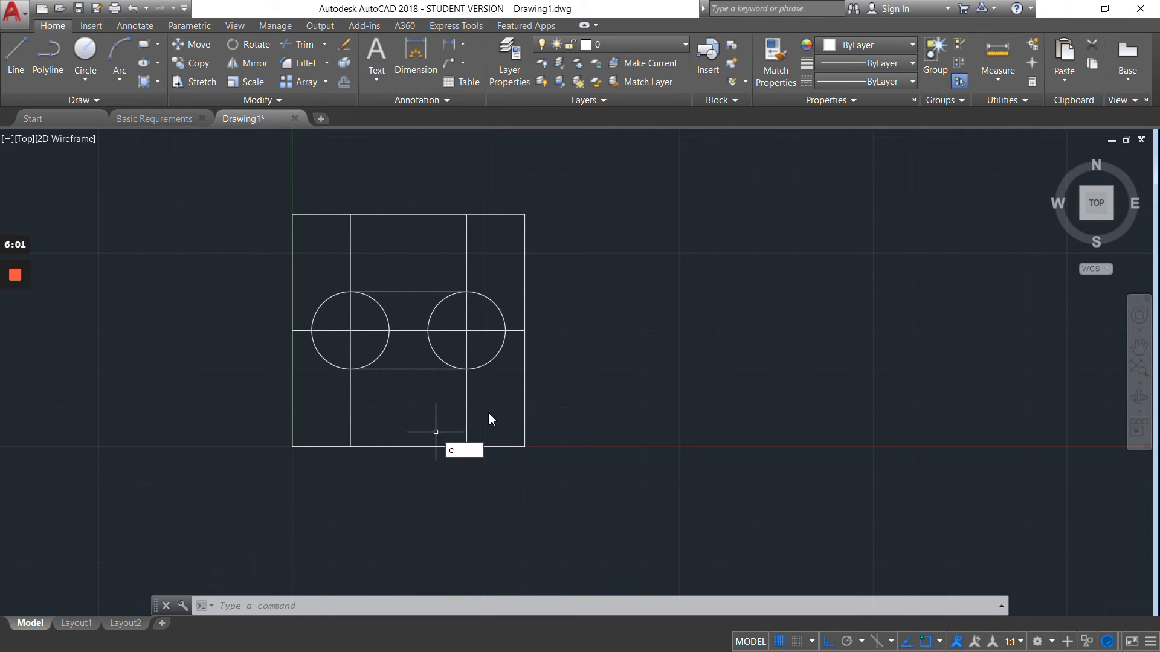
key("Return")
key("Escape")
key("Return")
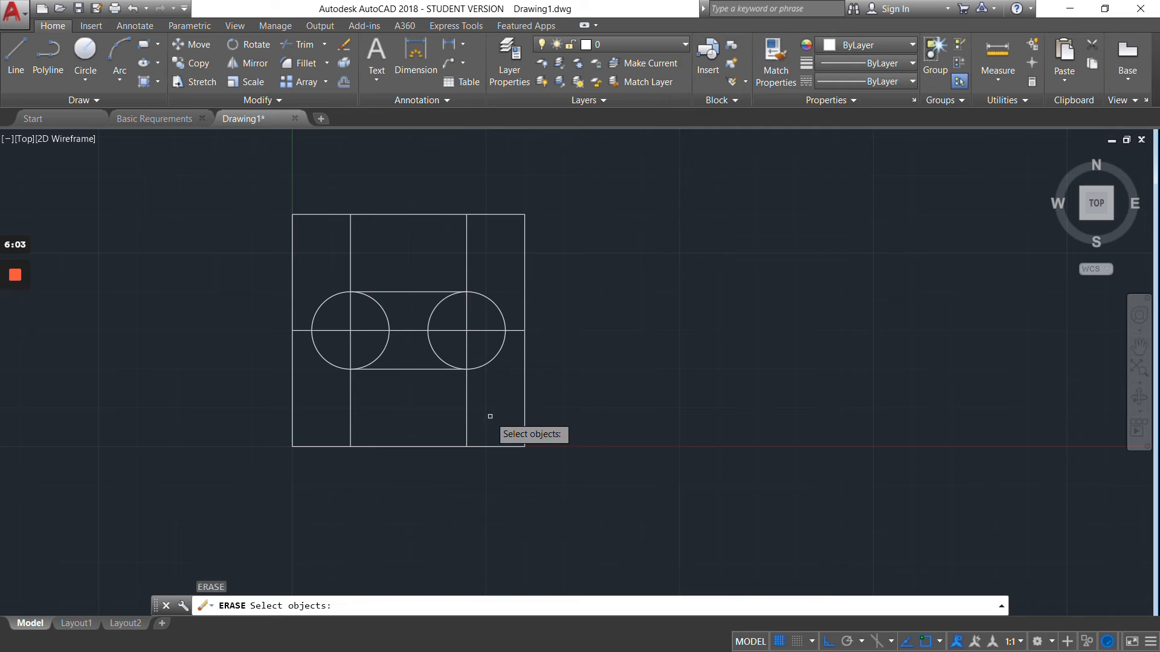
left_click(491, 415)
left_click(329, 393)
key("Return")
key("Return")
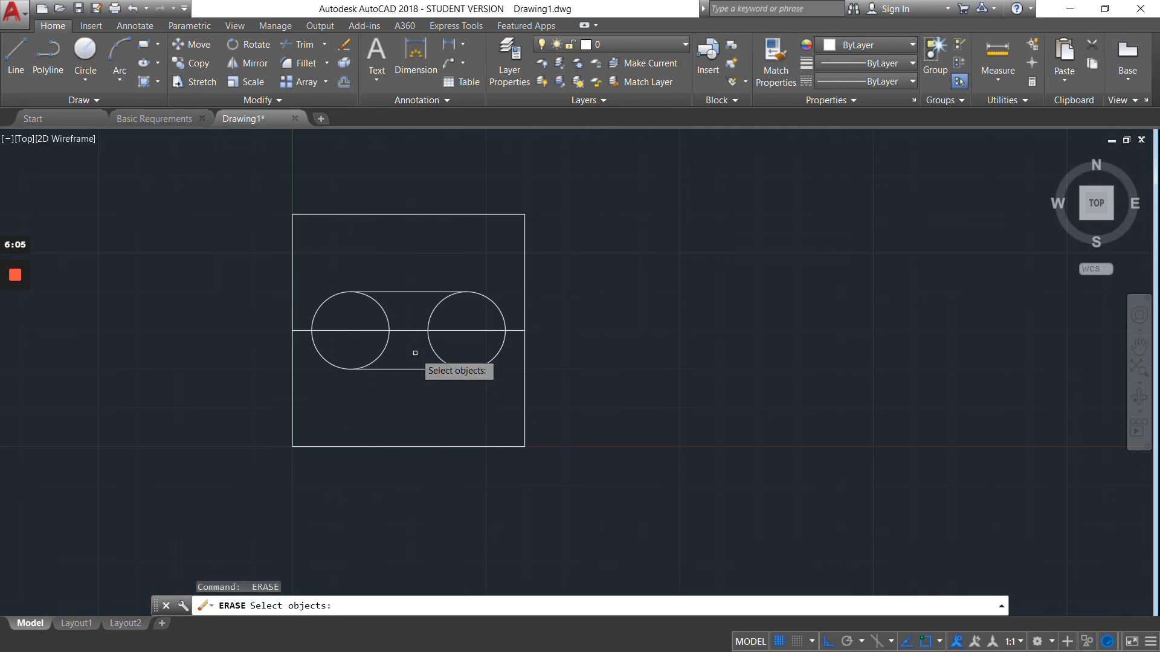
left_click(418, 355)
left_click(404, 314)
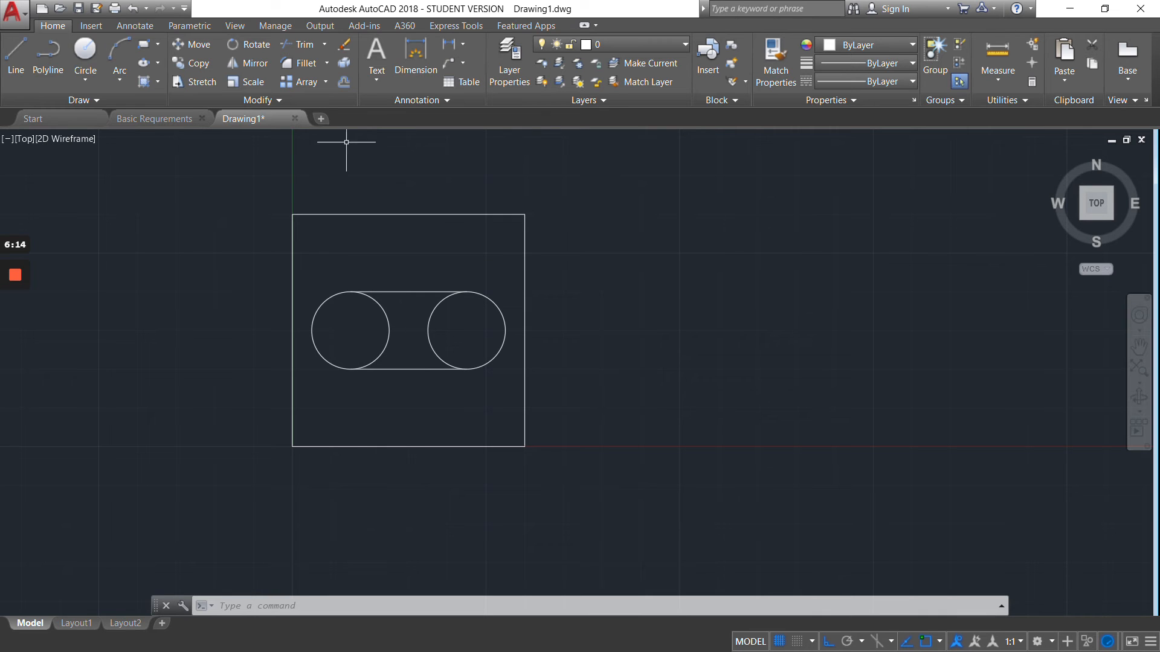
Step: Trim away the inner halves of both circles, using all objects as cutting edges, to leave a slot outline
left_click(305, 45)
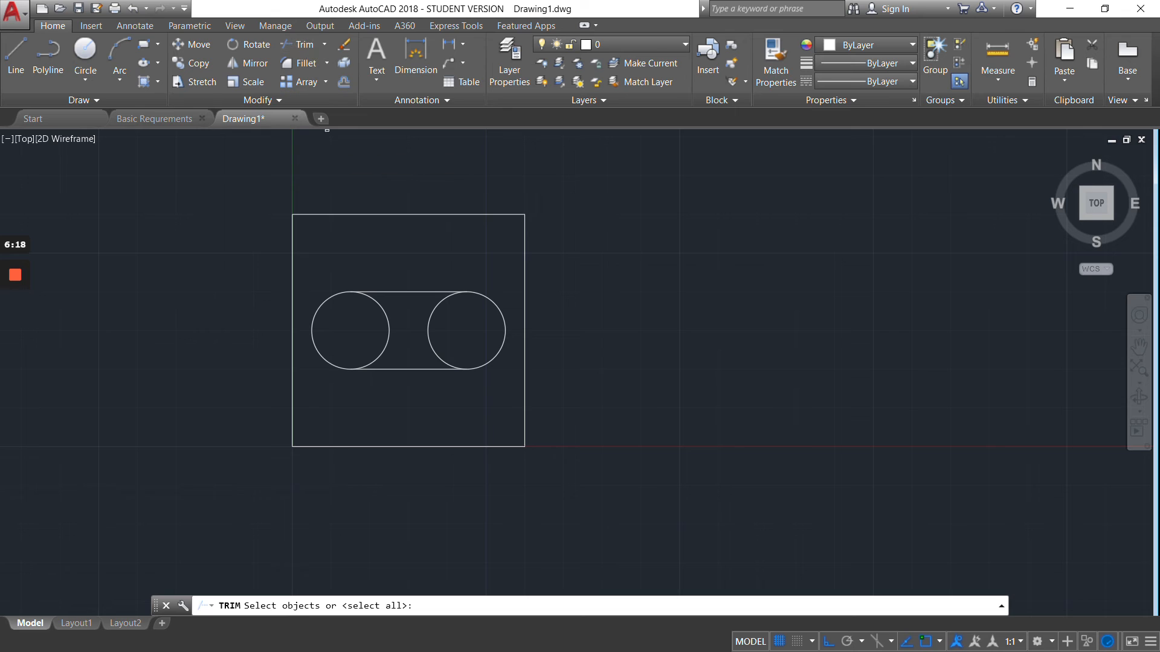
key("Return")
left_click(388, 343)
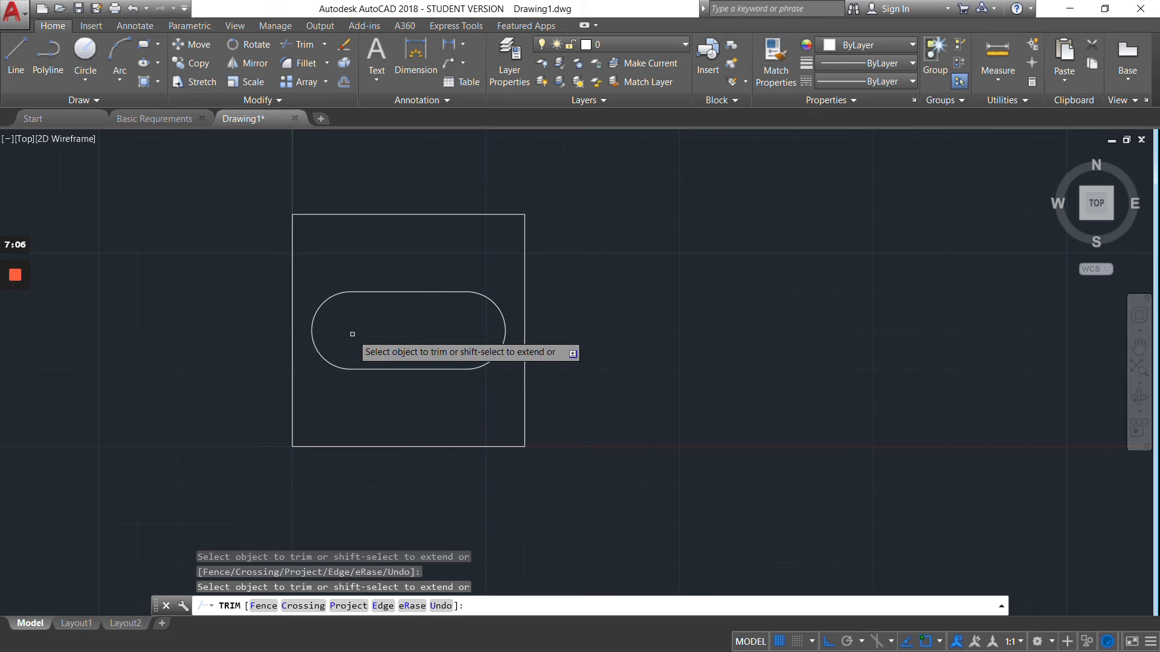
key("Escape")
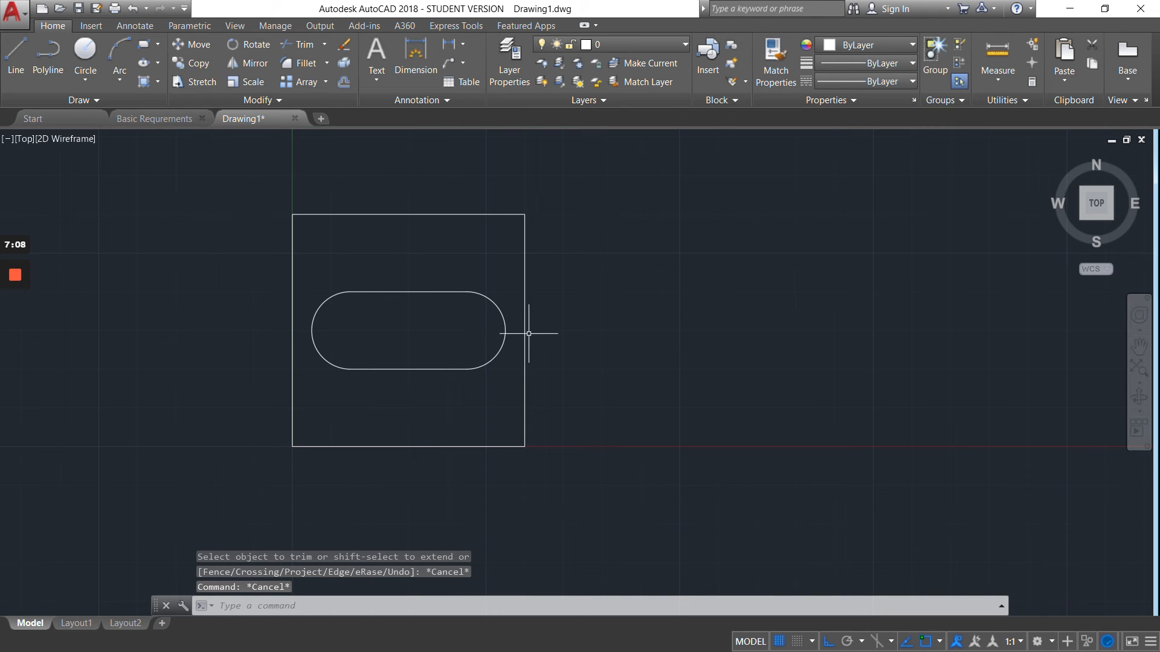
Step: Draw a horizontal line from the center of the slot's right arc to the center of its left arc
type("l")
key("Return")
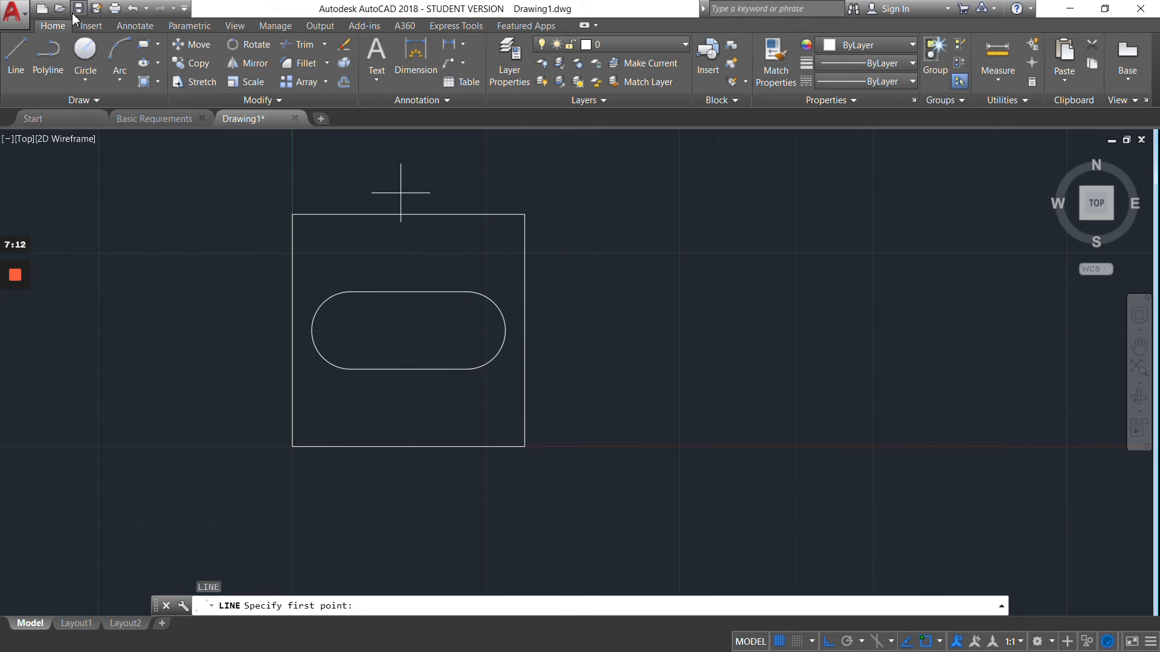
left_click(15, 54)
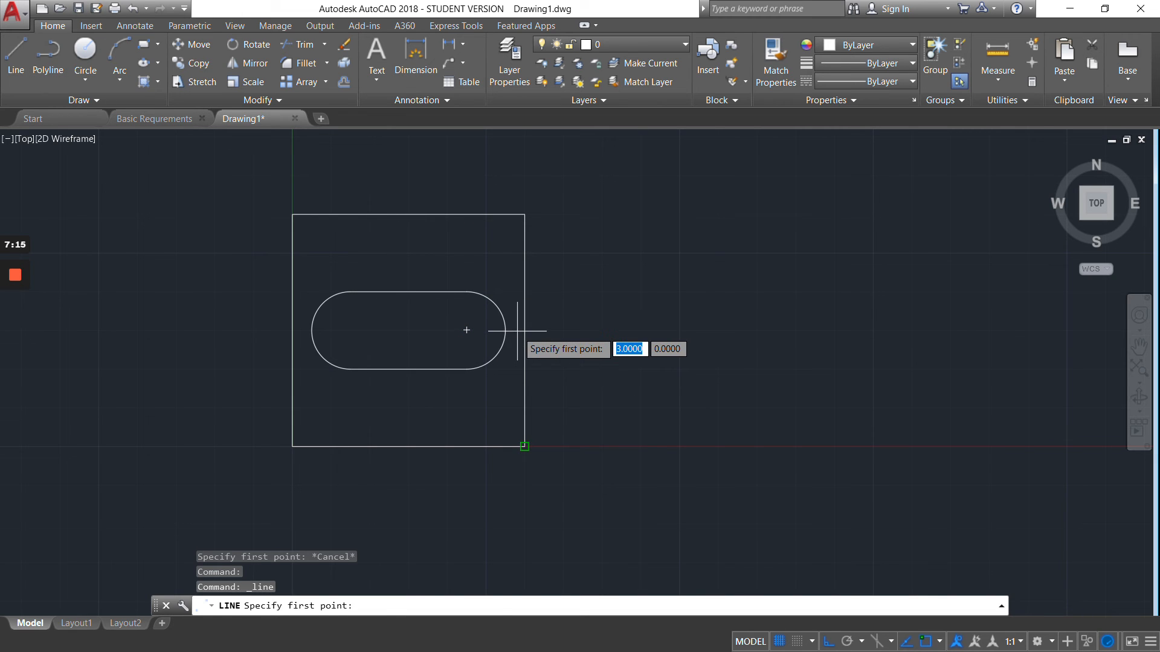
left_click(467, 330)
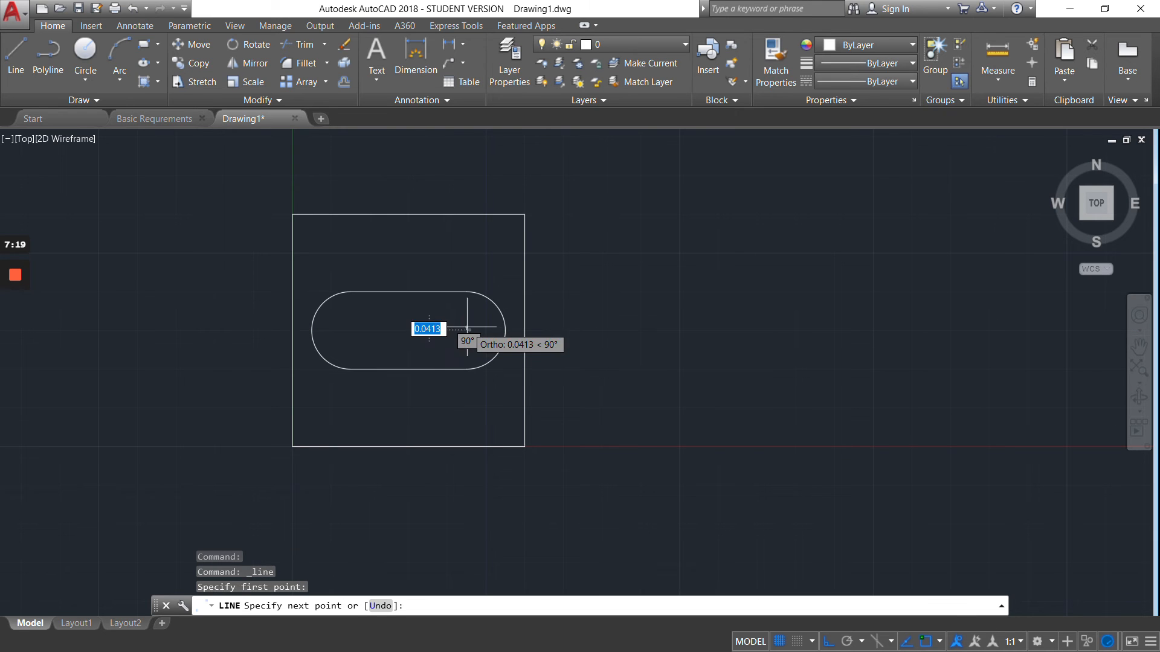
left_click(350, 330)
key("Escape")
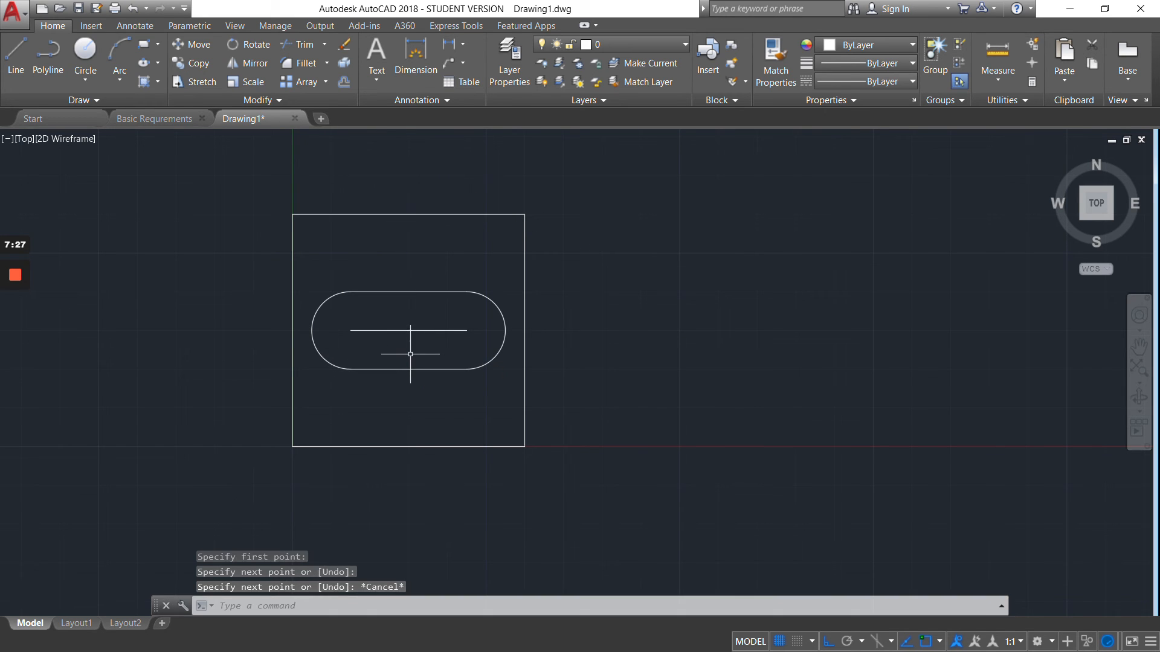
key("Escape")
key("Escape")
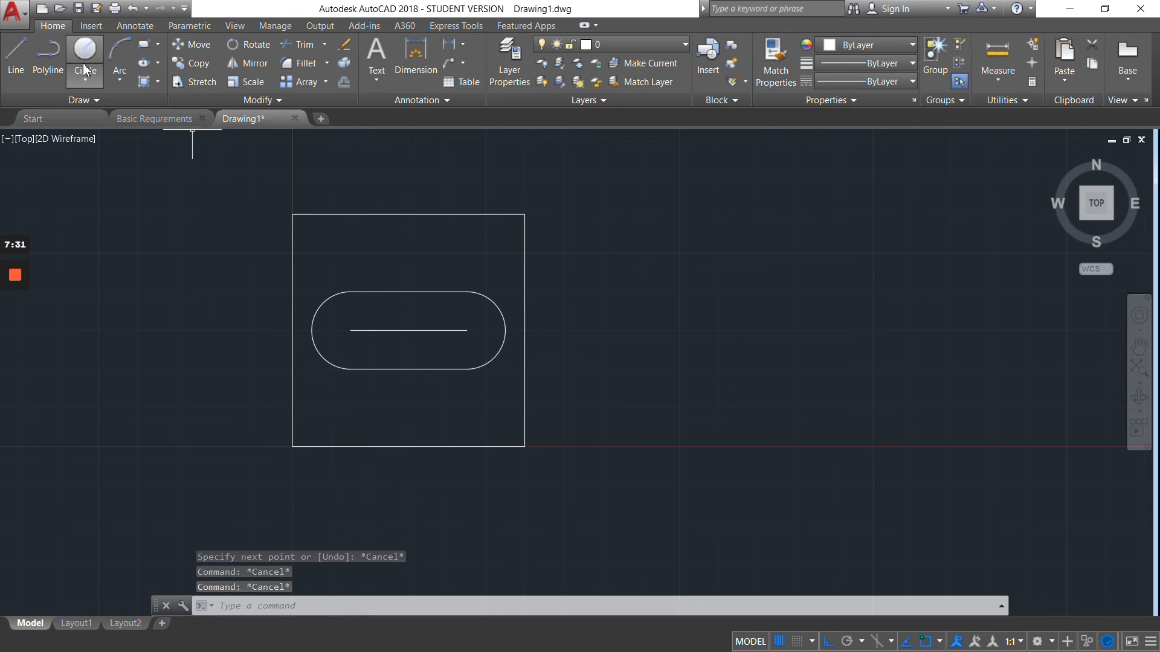
Step: Draw a Center, Start, End arc centered on the inner line's midpoint, from the right end to the left end of the slot's upper edge
left_click(119, 82)
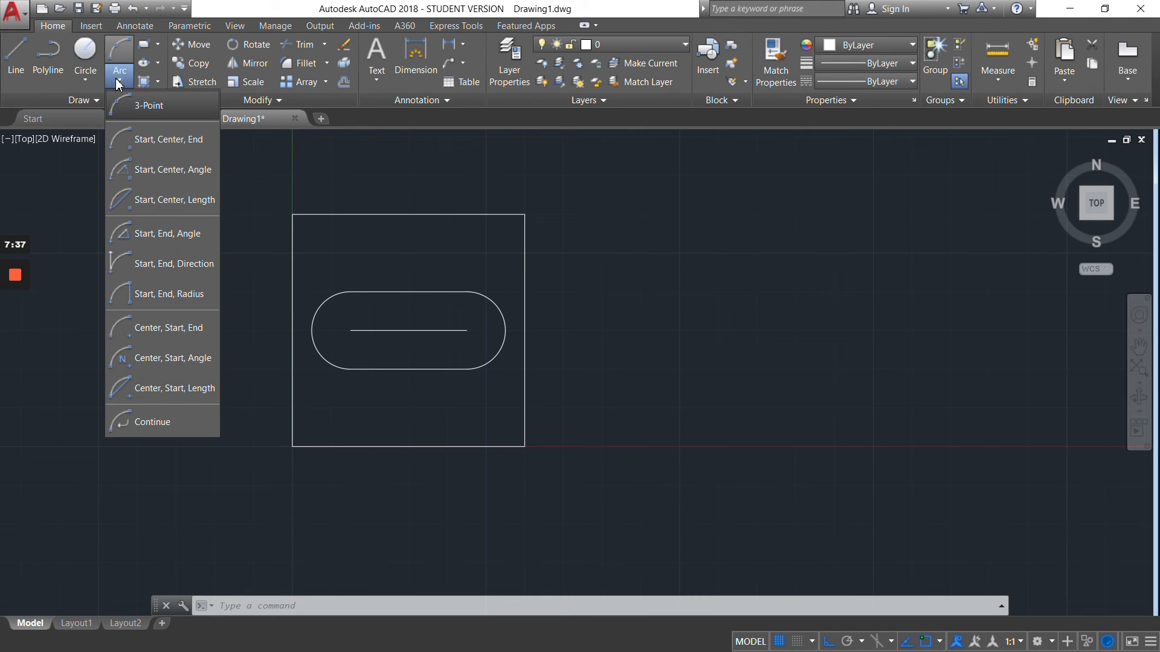
left_click(177, 337)
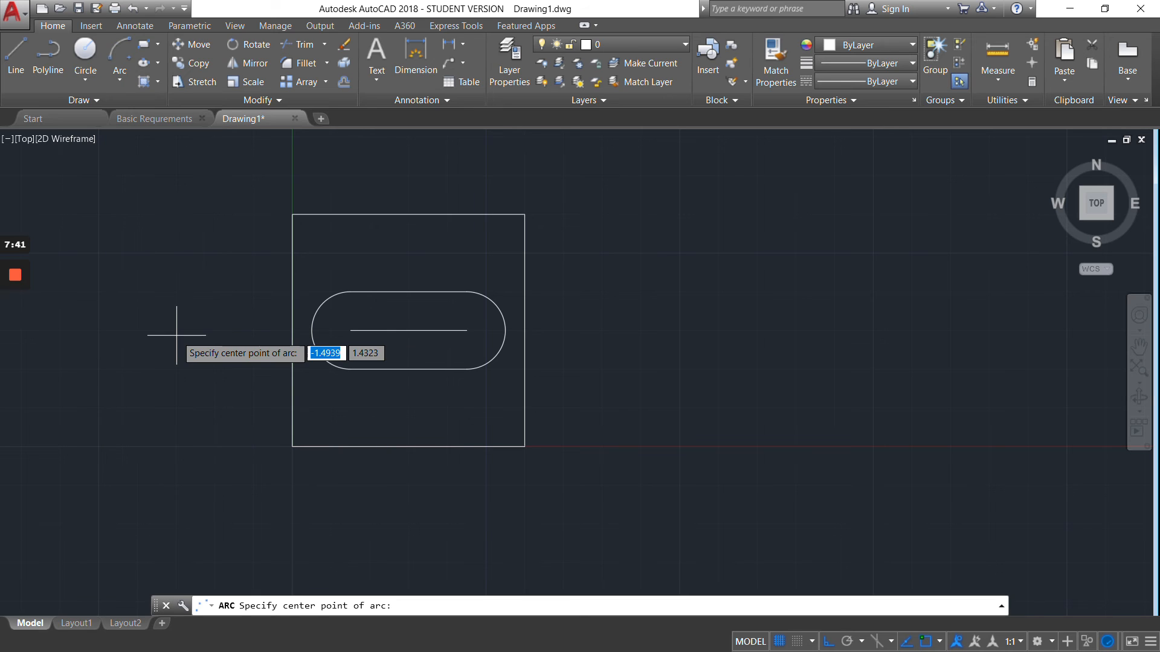
left_click(125, 86)
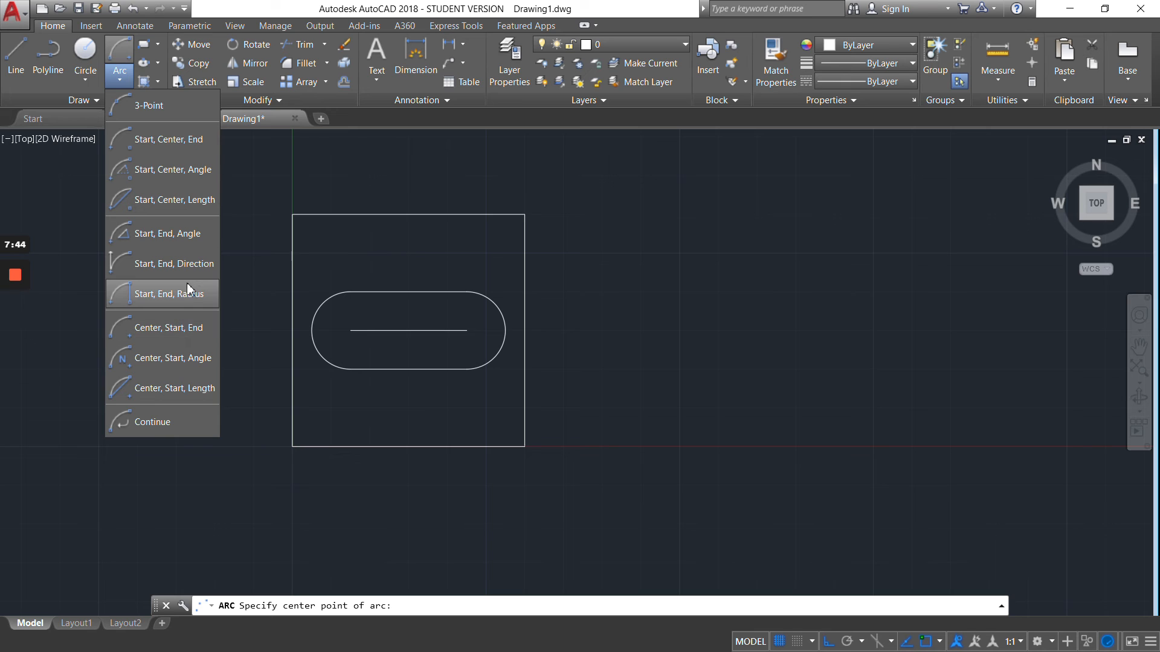
left_click(186, 332)
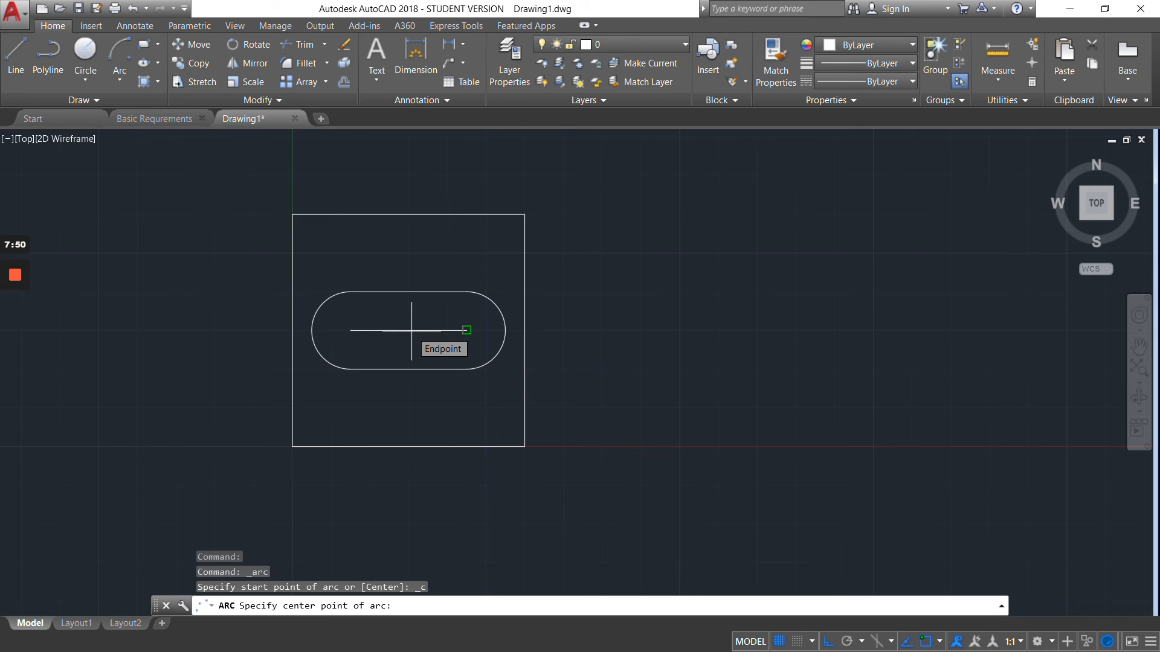
type("mi")
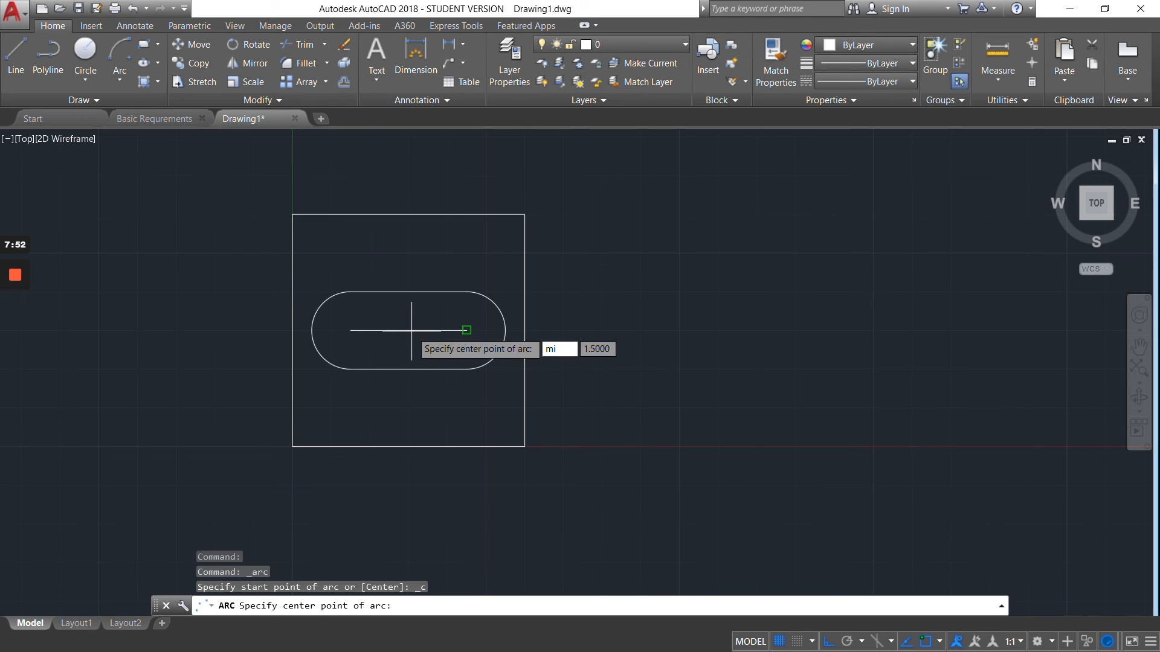
key("Return")
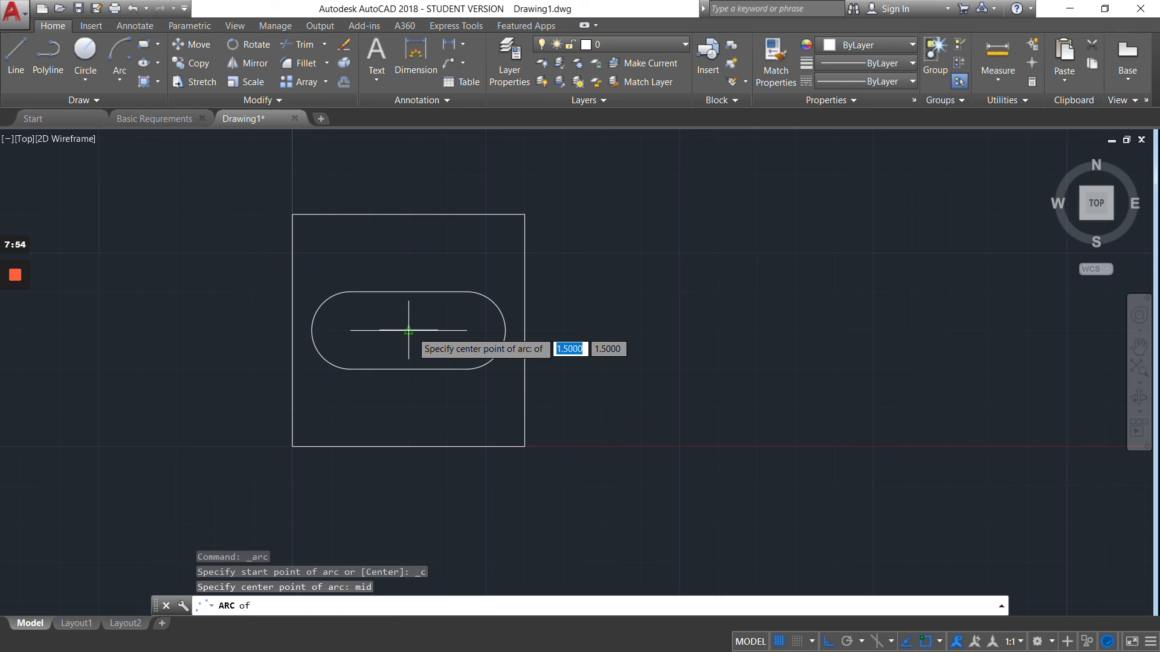
left_click(409, 330)
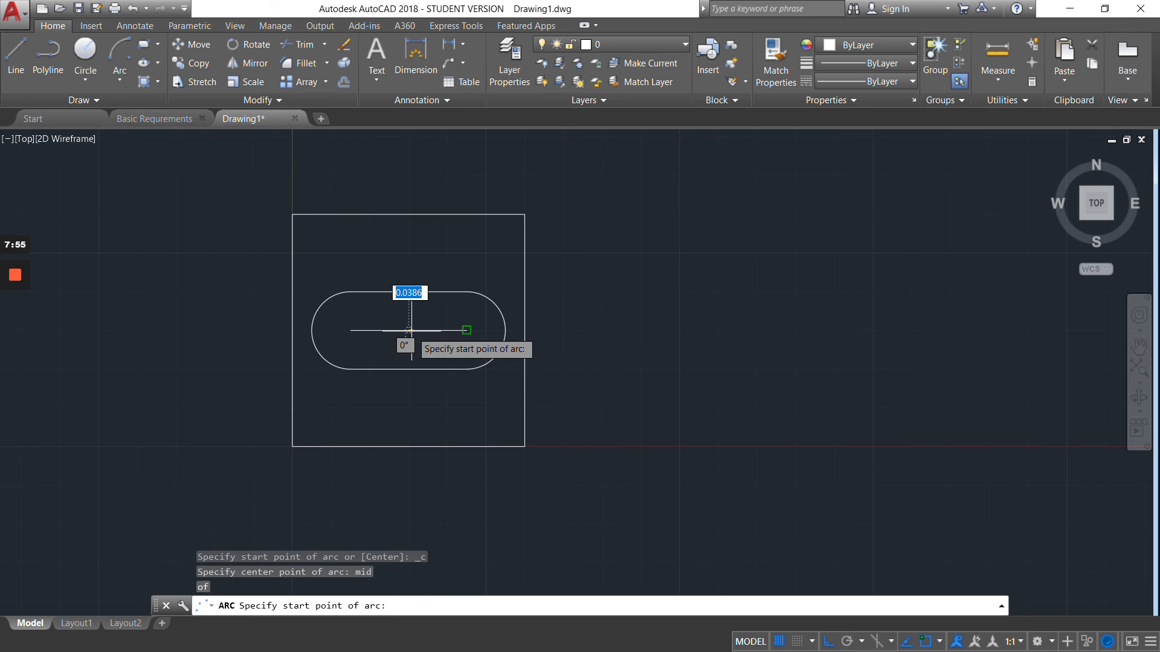
left_click(465, 291)
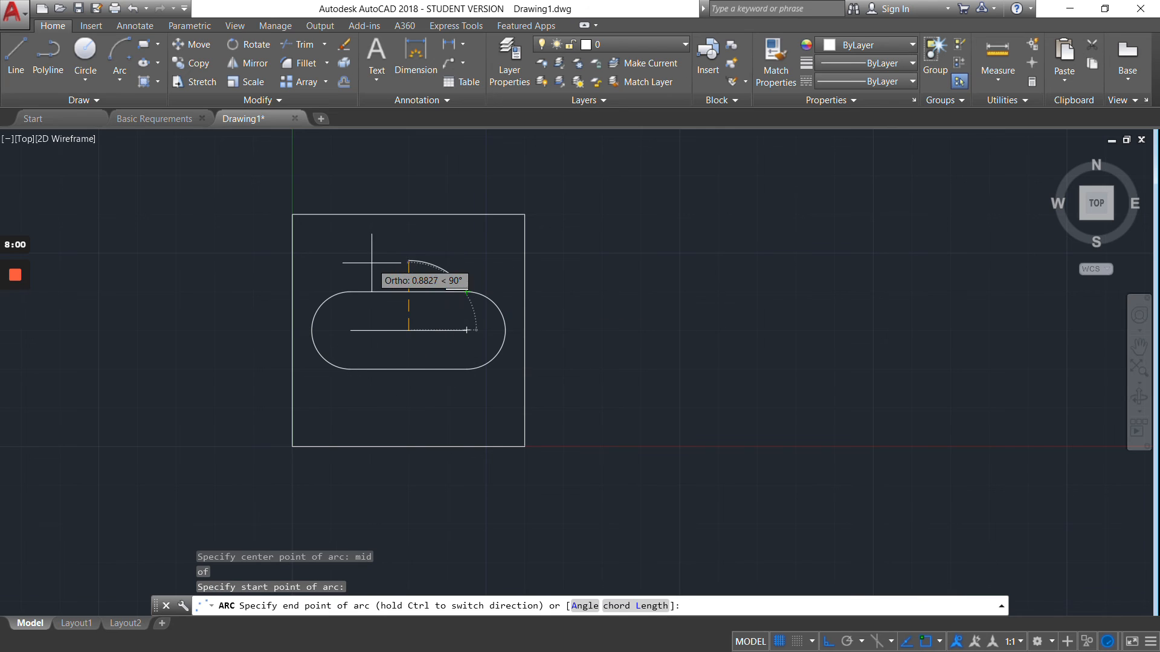
left_click(344, 292)
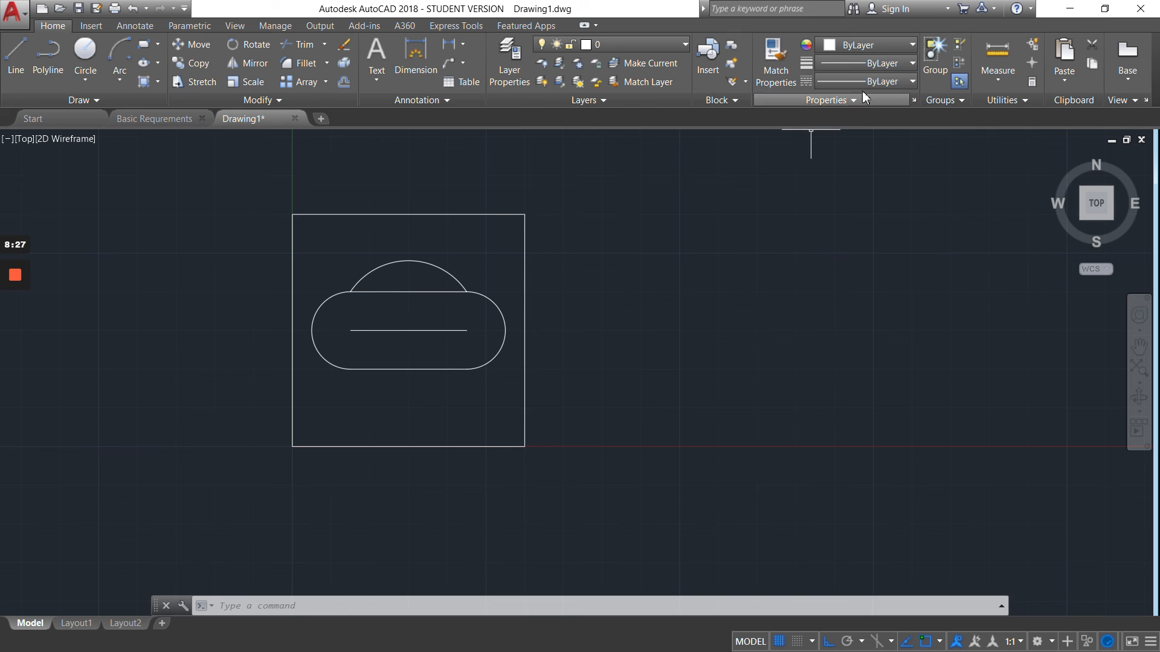
Step: Measure the distance from the square's lower-left corner to the left end of the slot's center line
left_click(988, 49)
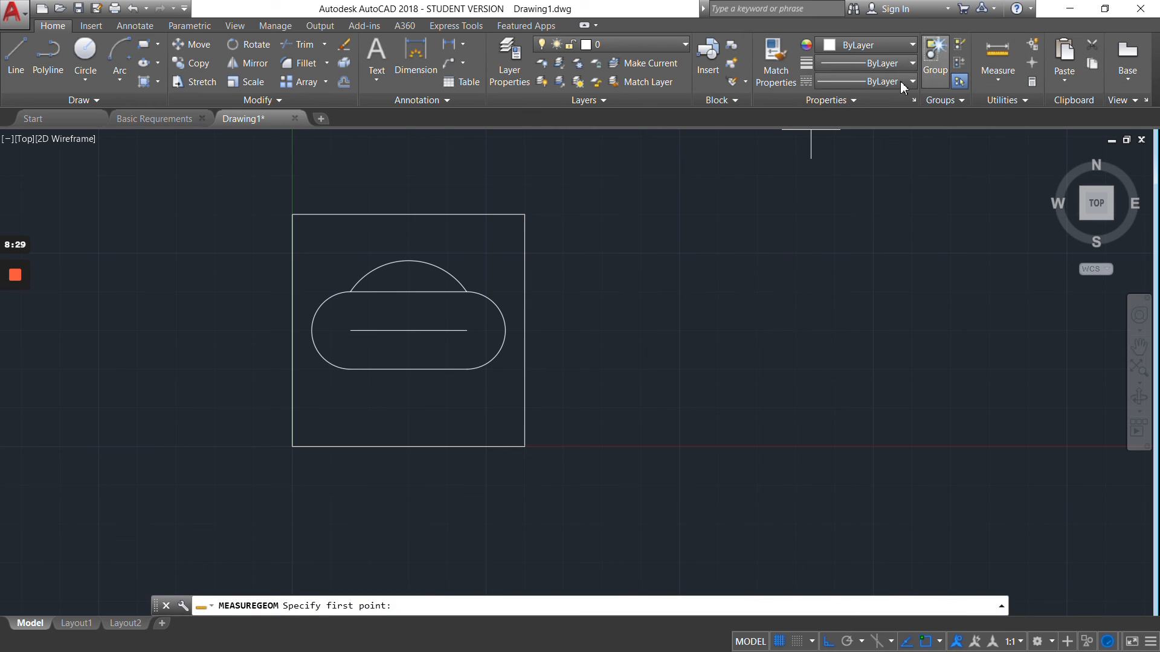
left_click(294, 445)
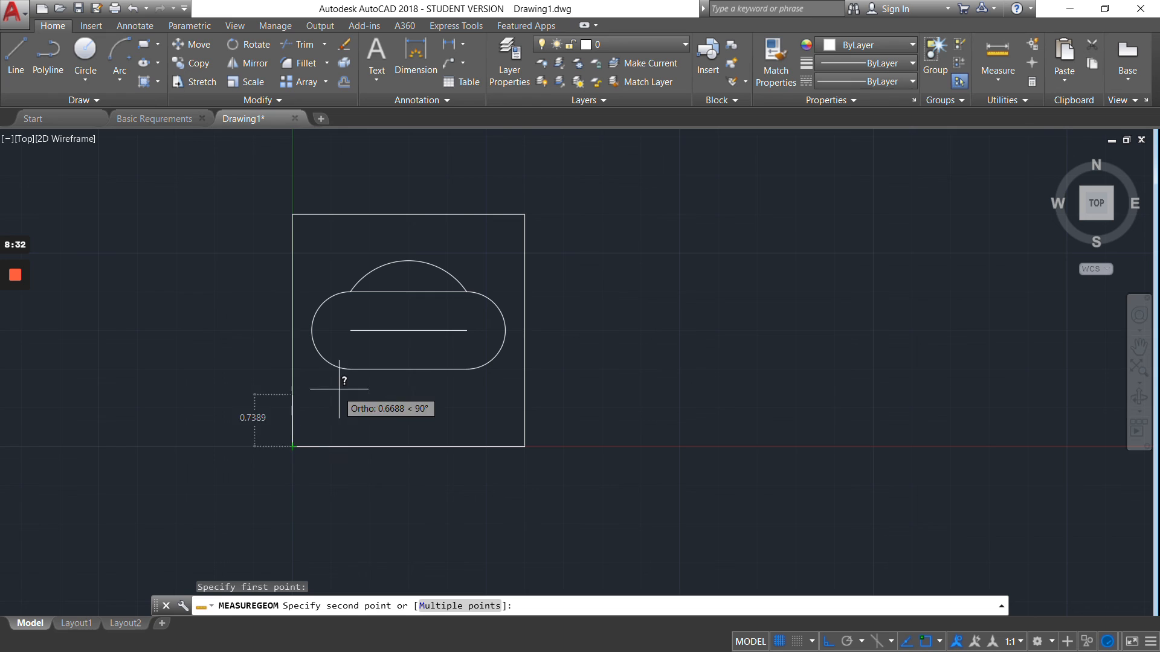
left_click(351, 330)
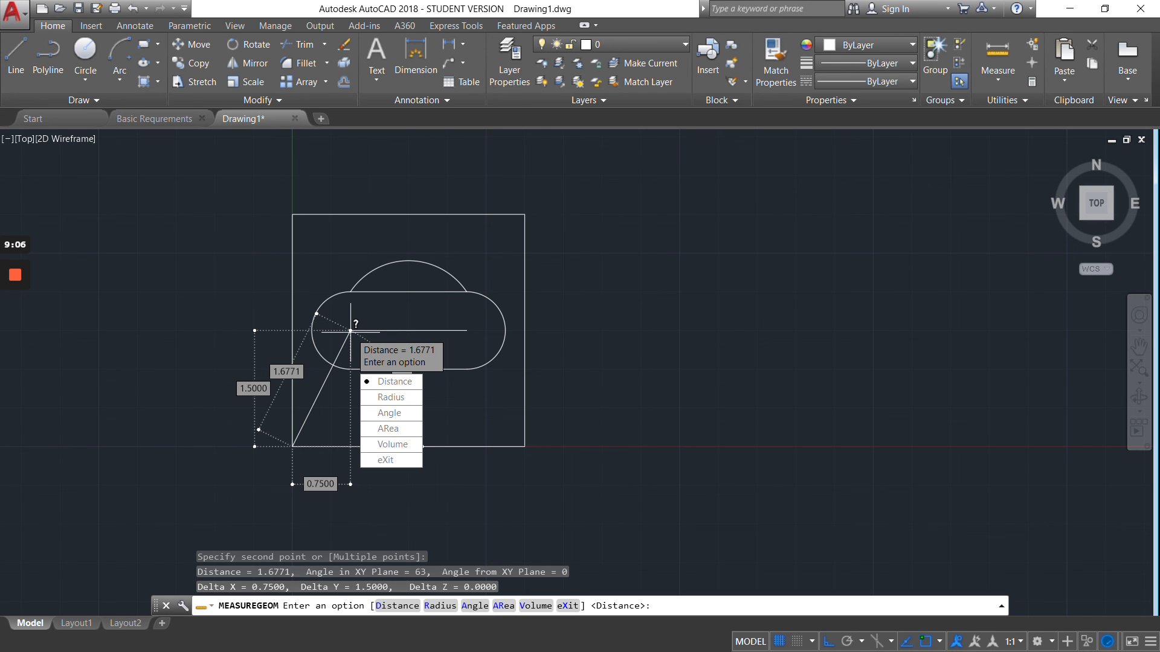
key("Escape")
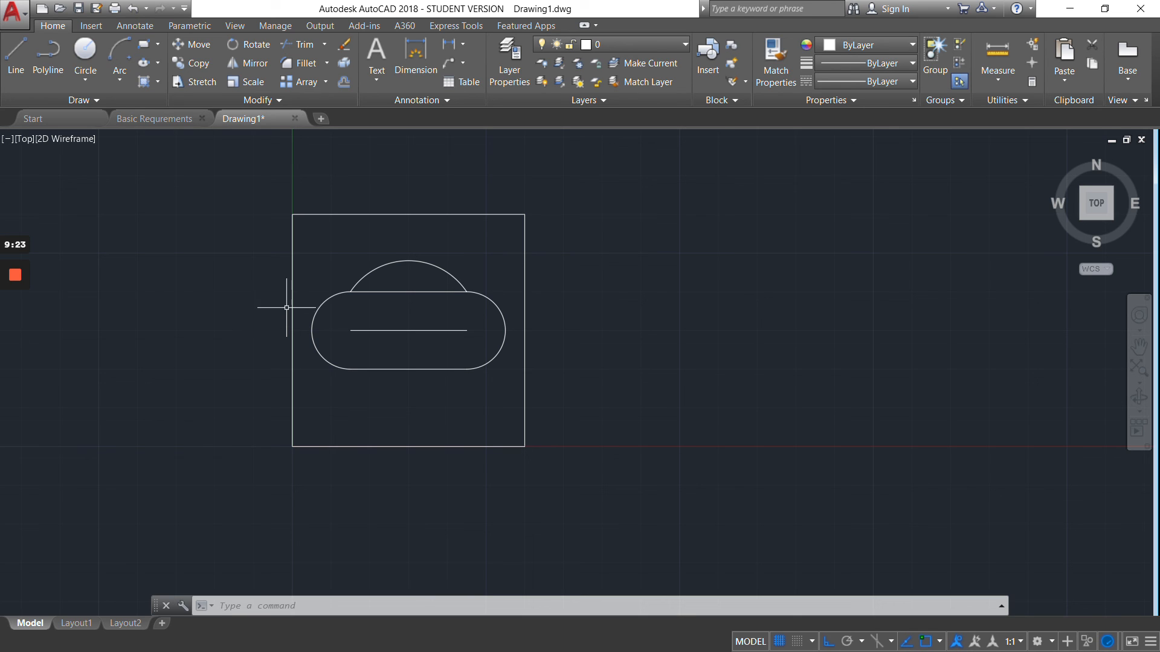
Step: Save the drawing as FlyingSaucer.dwg in the Circular_Interpolation folder
mouse_move(1098, 207)
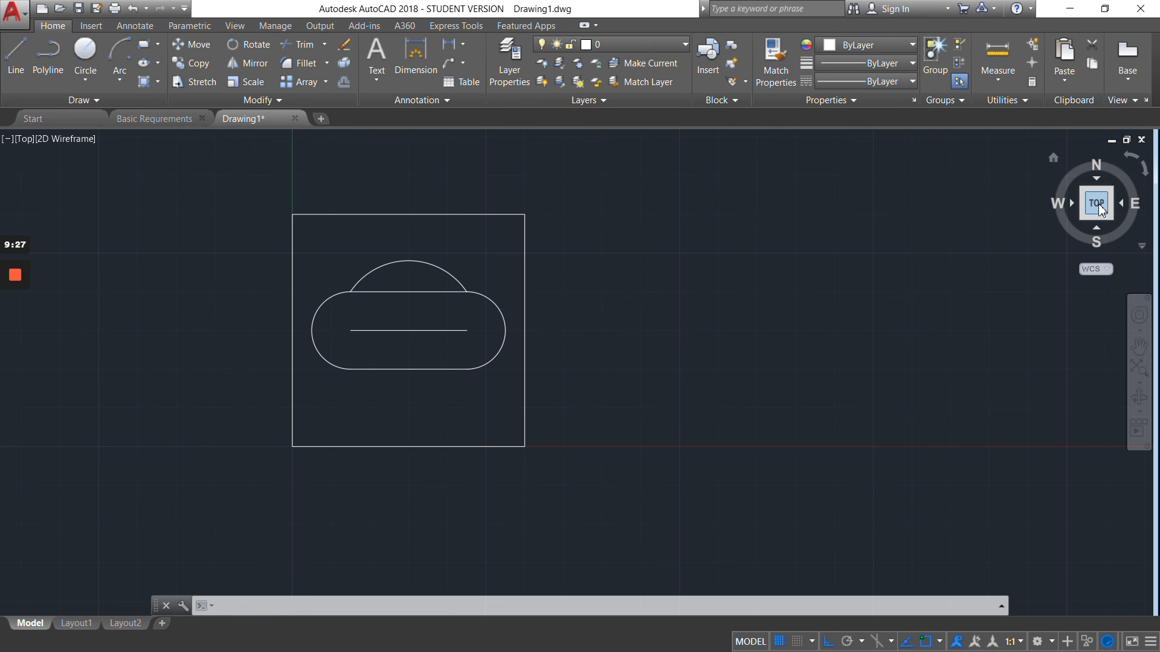
left_click(1100, 207)
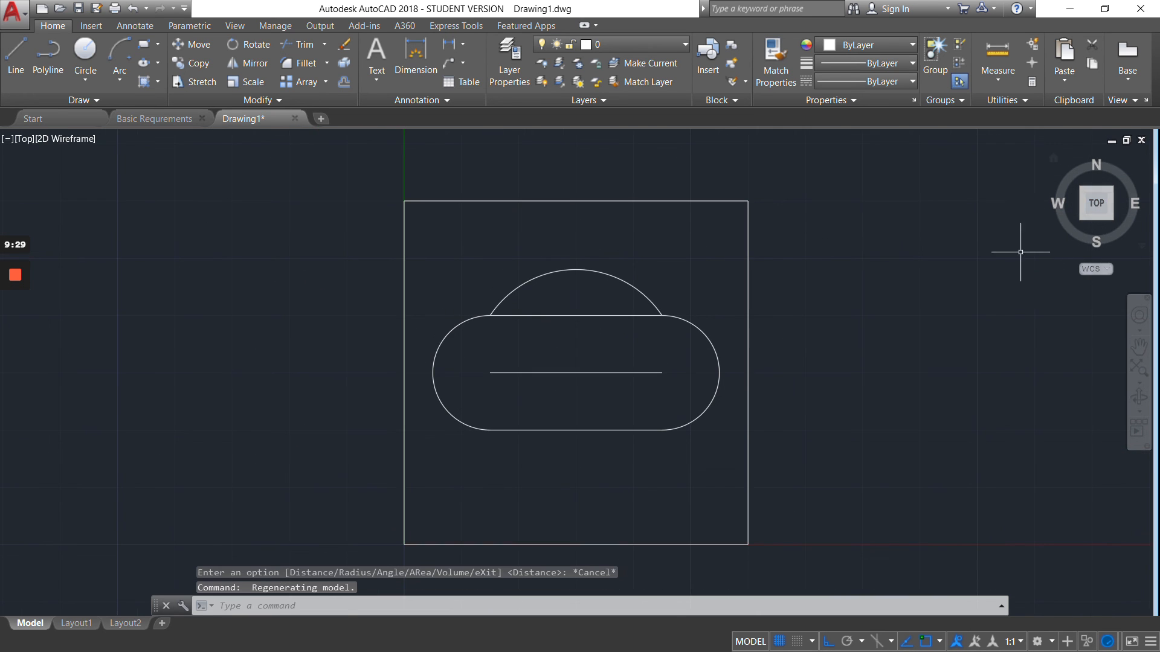
left_click(97, 8)
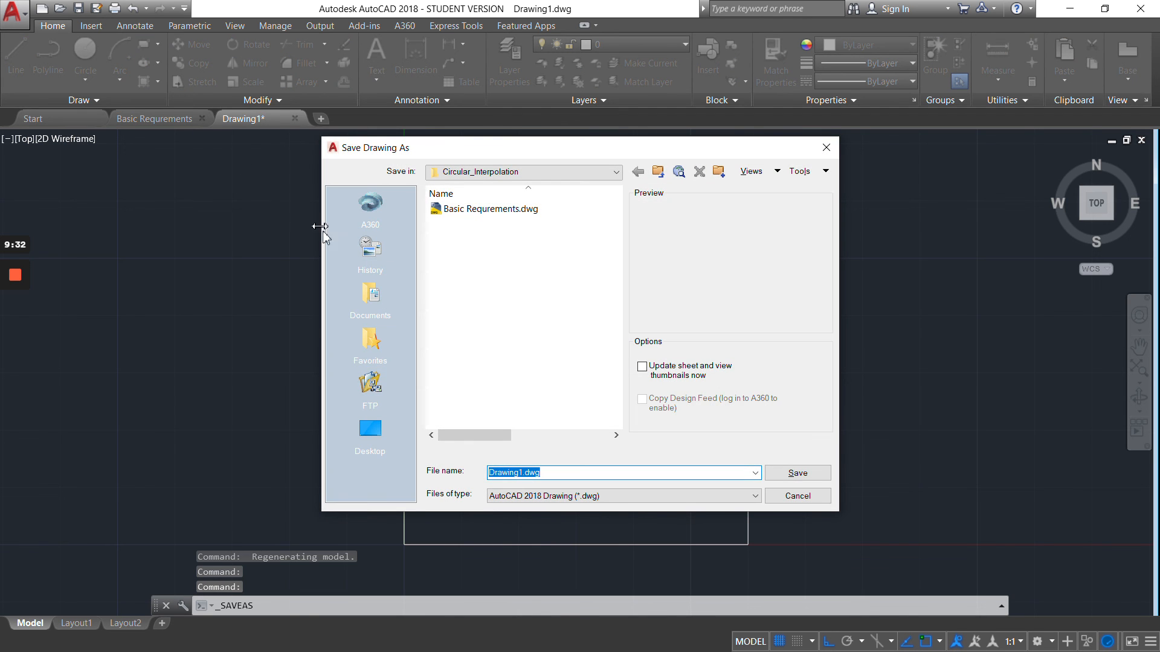
key("Right")
key("Left")
key("Left")
key("Left")
key("Left")
key("Left")
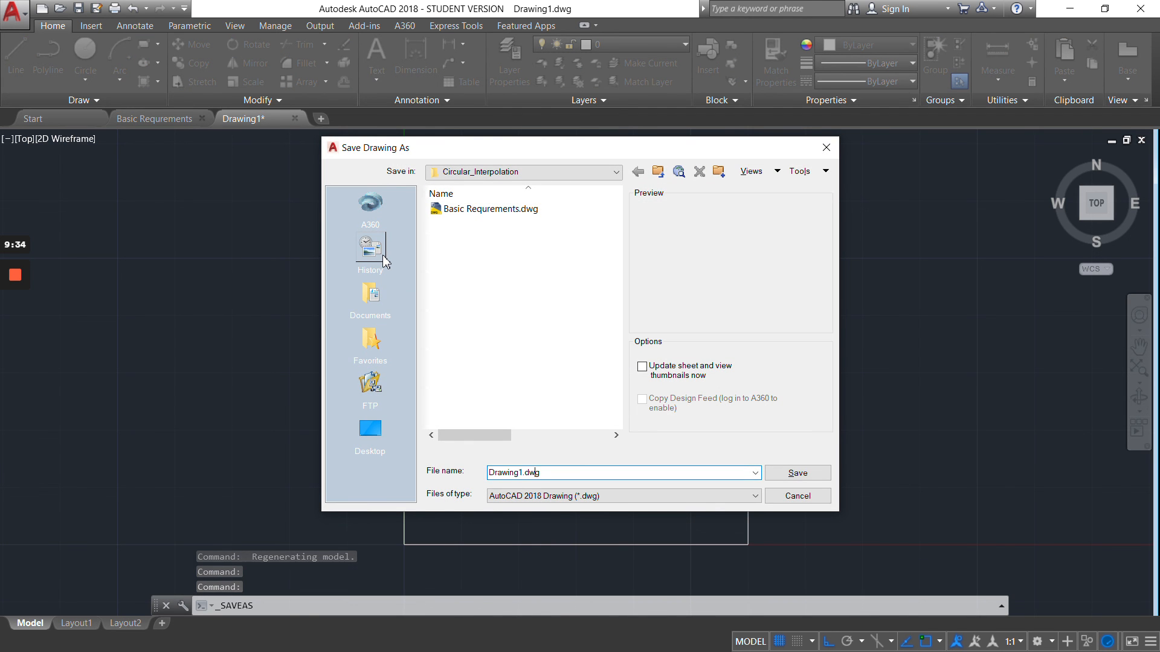
key("BackSpace")
key("BackSpace")
key("BackSpace")
key("BackSpace")
key("BackSpace")
key("BackSpace")
key("BackSpace")
key("BackSpace")
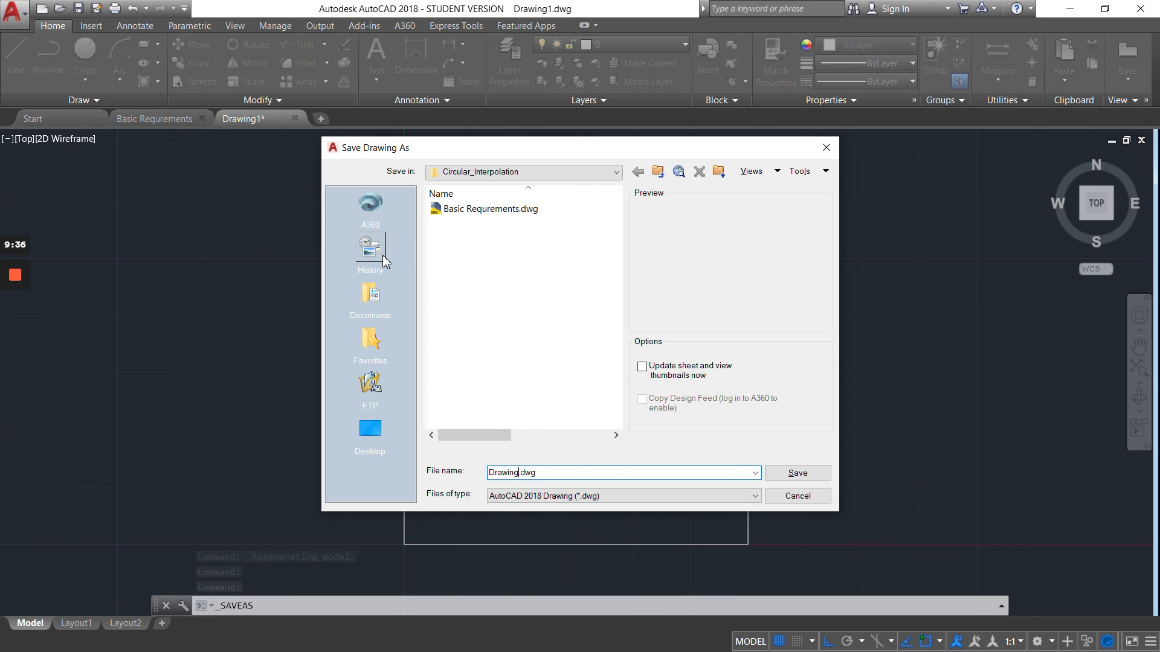
type("Fi")
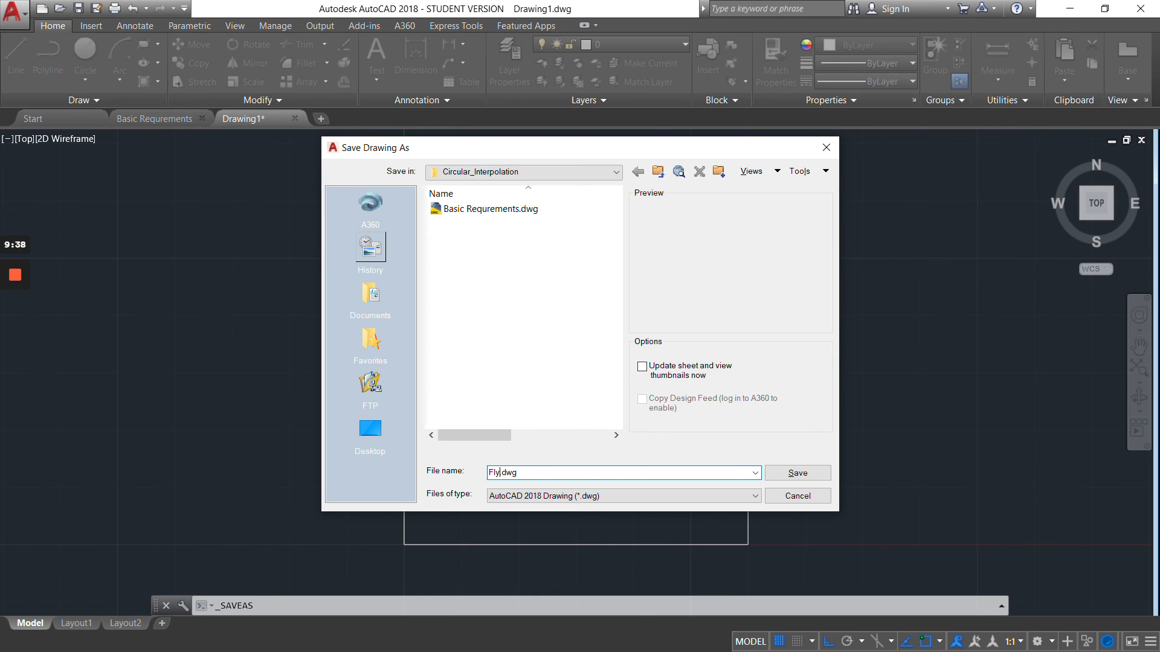
type("lyingSu")
key("BackSpace")
type("aucer")
left_click(779, 474)
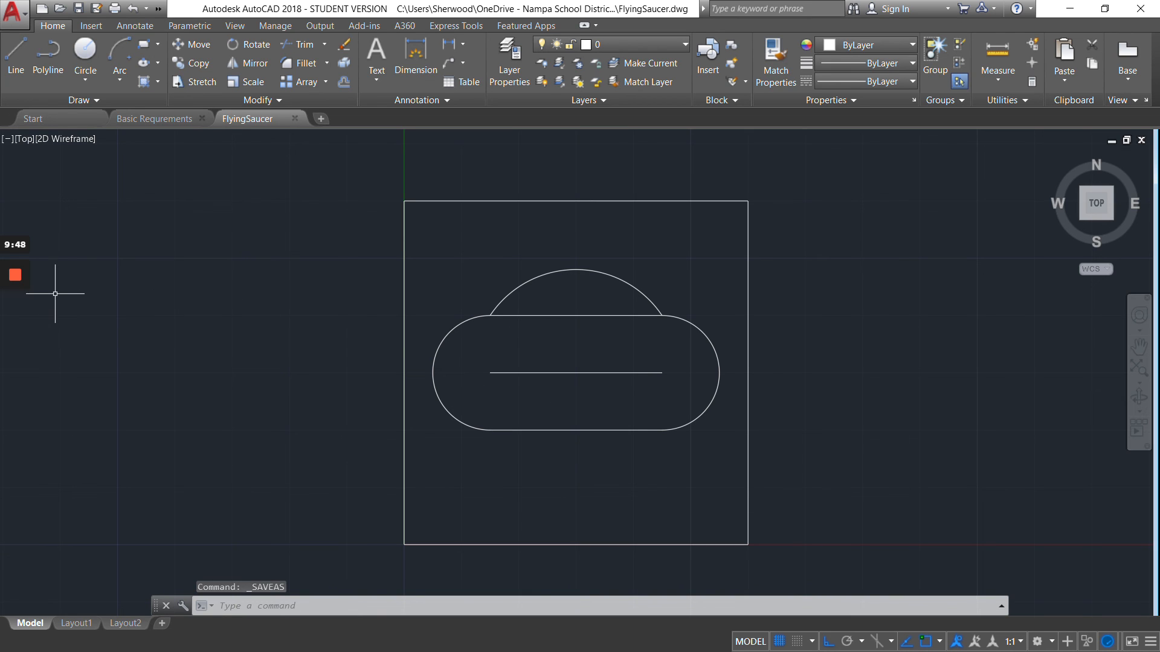
mouse_move(15, 276)
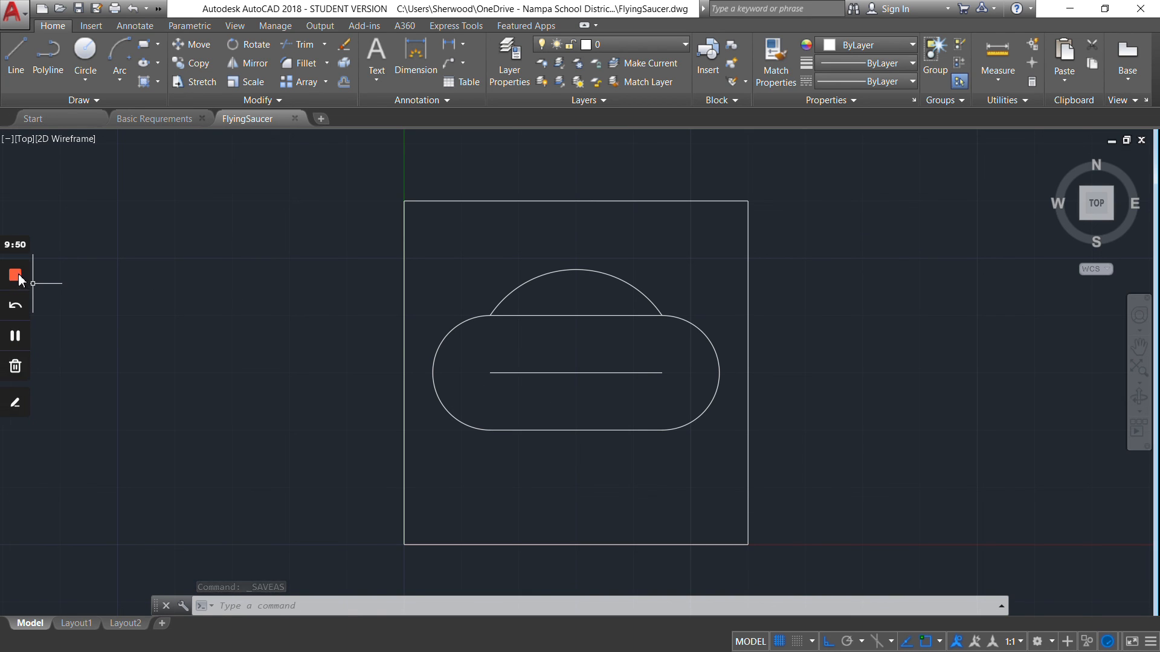